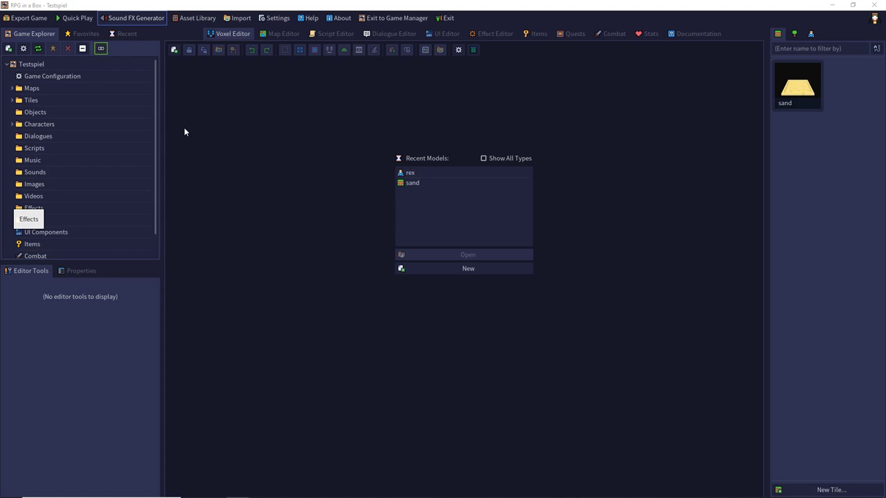
Attempt a playtest, choose rex as player character, then cancel the game configuration setup
{"action": "left_click", "coordinate": [74, 22]}
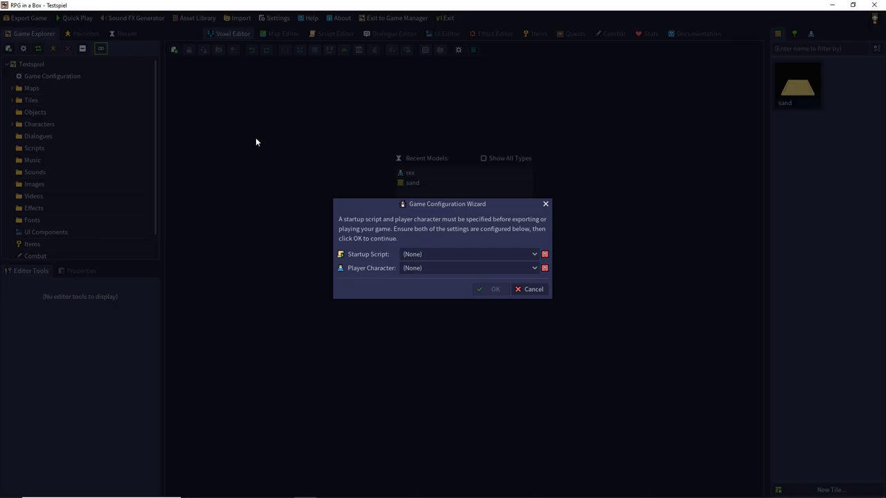
{"action": "left_click", "coordinate": [414, 269]}
{"action": "left_click", "coordinate": [421, 290]}
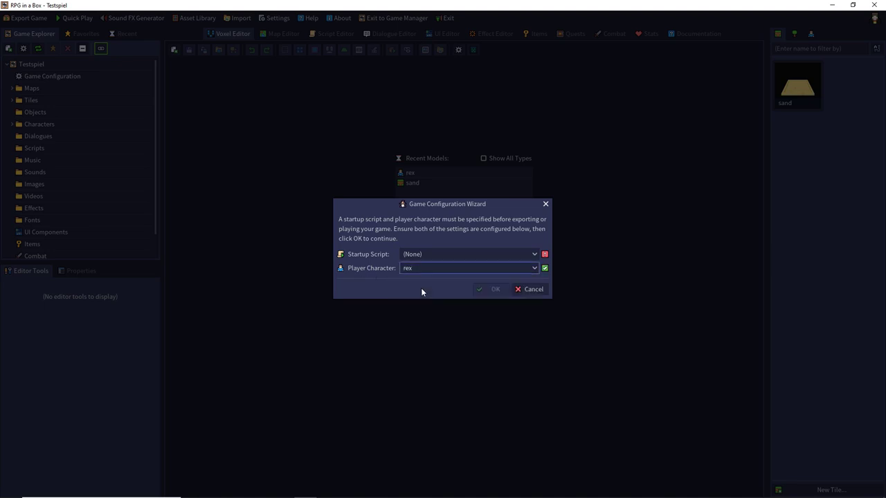
{"action": "left_click", "coordinate": [420, 270]}
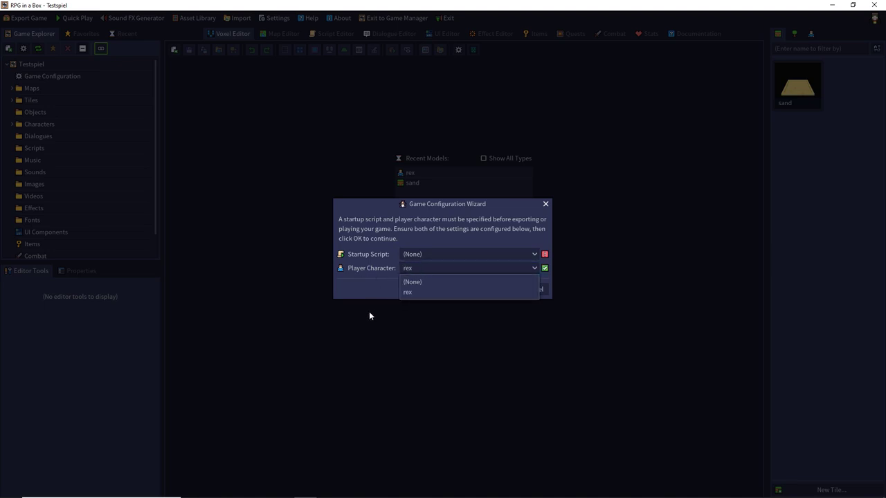
{"action": "left_click", "coordinate": [451, 307]}
{"action": "left_click", "coordinate": [520, 293]}
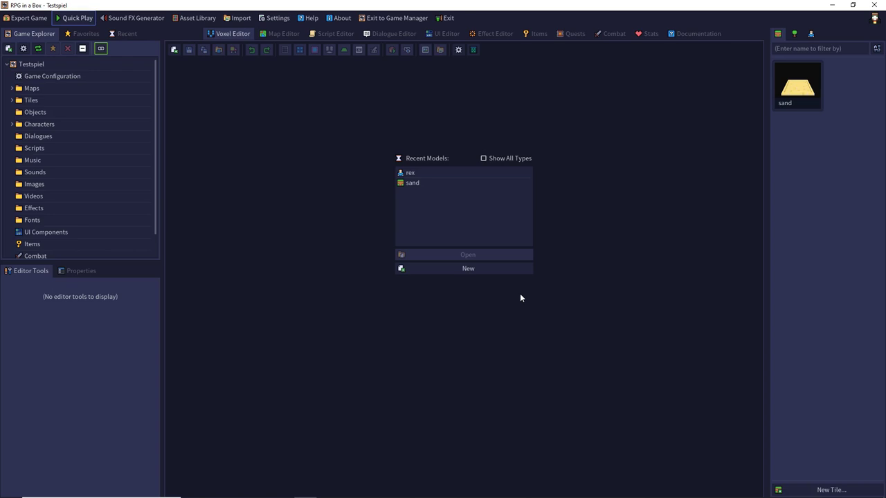
Create a new Script resource named 'starup'
{"action": "left_click", "coordinate": [174, 49]}
{"action": "left_click", "coordinate": [400, 231]}
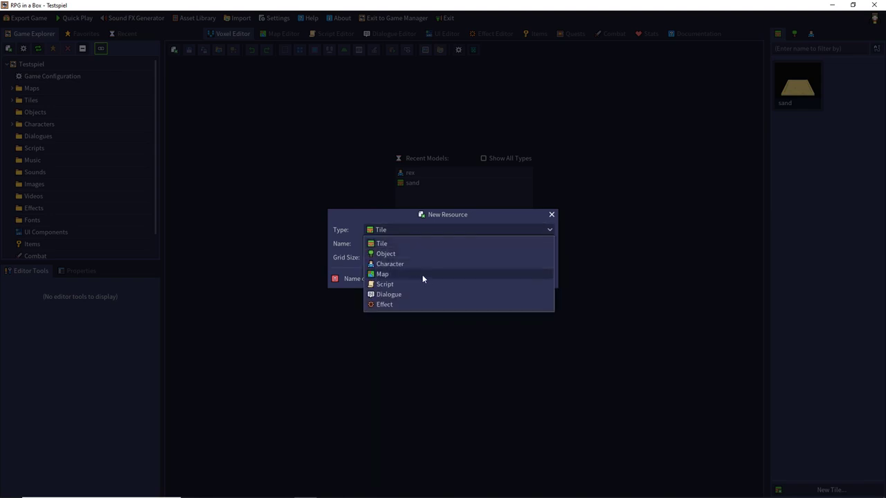
{"action": "left_click", "coordinate": [407, 285]}
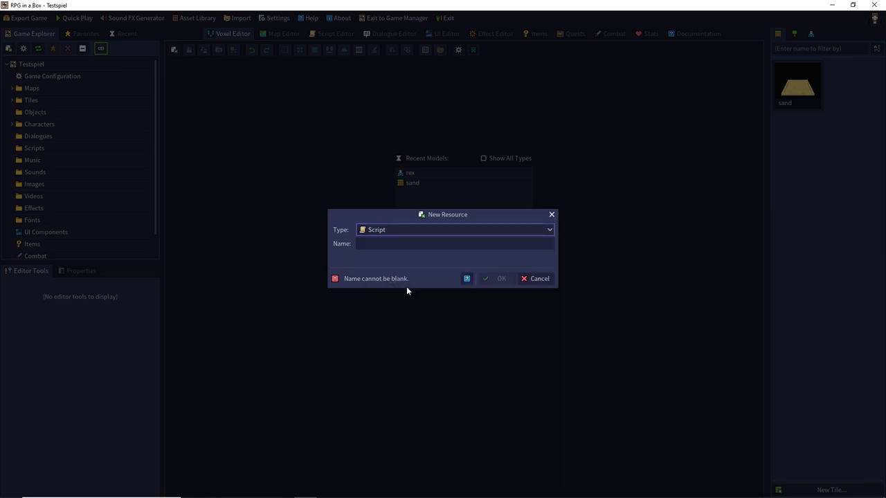
{"action": "left_click", "coordinate": [410, 245]}
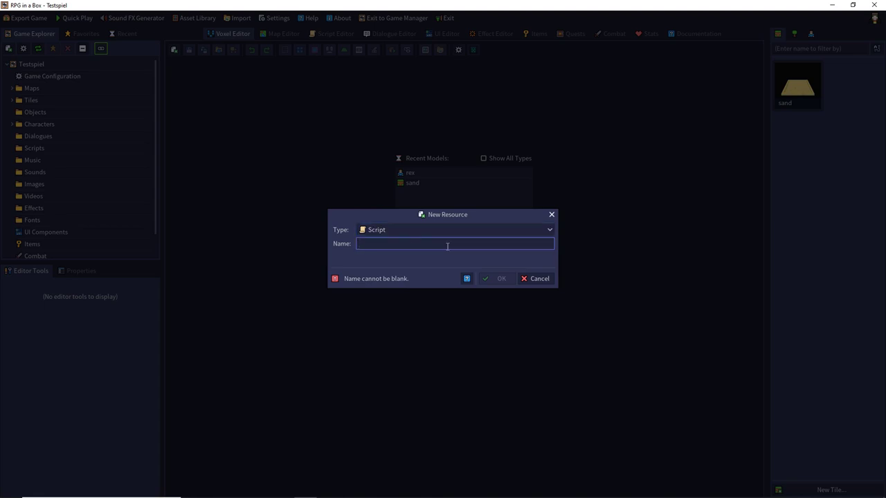
{"action": "type", "text": "starup"}
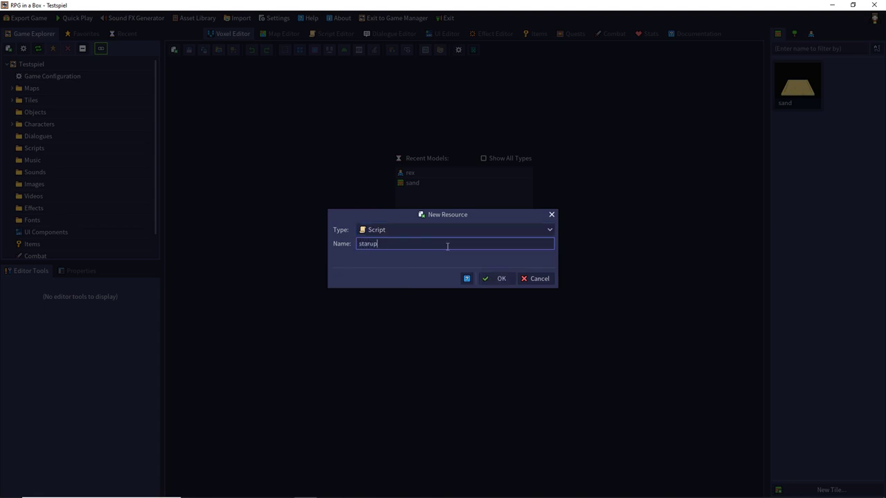
{"action": "left_click", "coordinate": [508, 278]}
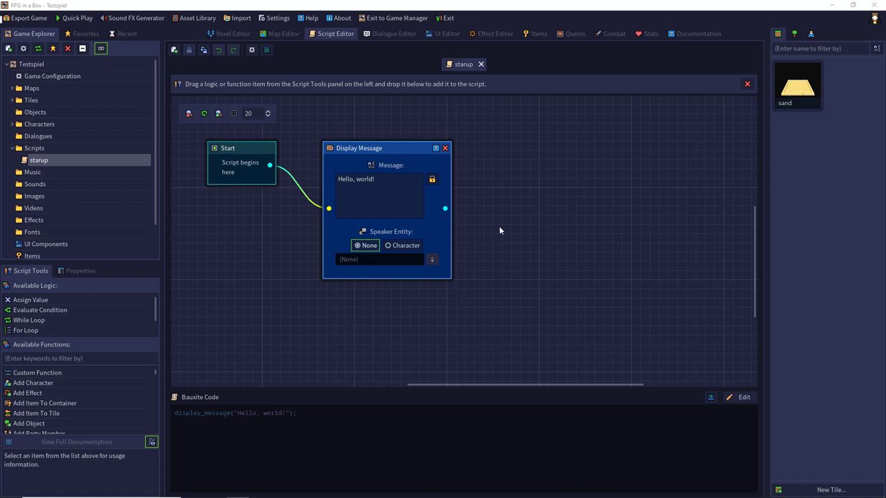
Zoom and pan the starup node graph to view its Start and Display Message nodes
{"action": "scroll", "coordinate": [499, 226], "scroll_direction": "down", "scroll_amount": 8}
{"action": "scroll", "coordinate": [485, 227], "scroll_direction": "up", "scroll_amount": 7}
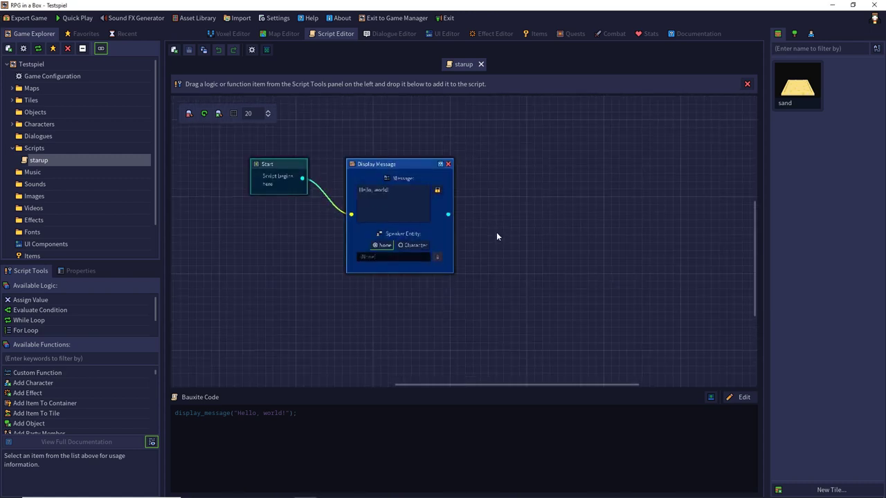
{"action": "scroll", "coordinate": [498, 216], "scroll_direction": "right", "scroll_amount": 1}
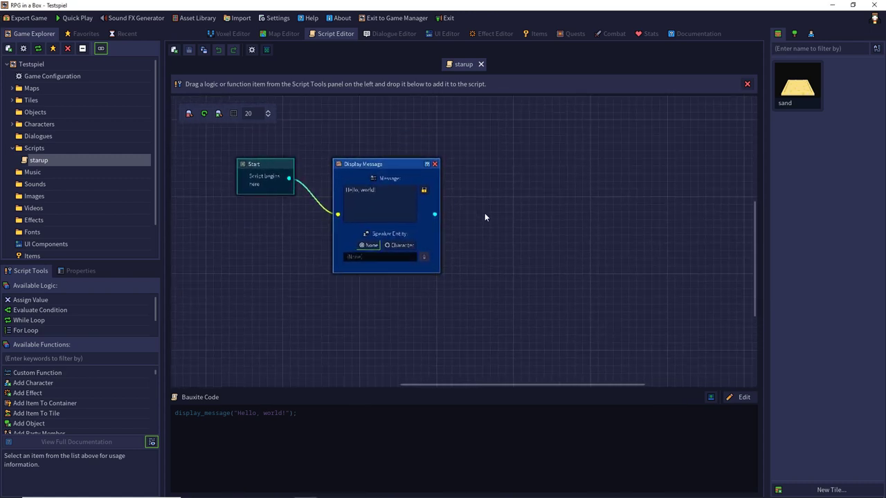
{"action": "scroll", "coordinate": [485, 217], "scroll_direction": "up", "scroll_amount": 3}
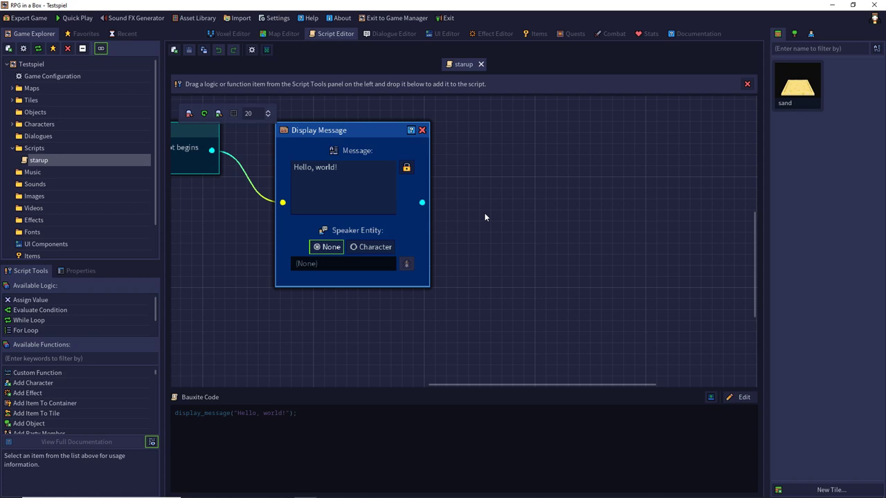
{"action": "scroll", "coordinate": [485, 216], "scroll_direction": "down", "scroll_amount": 2}
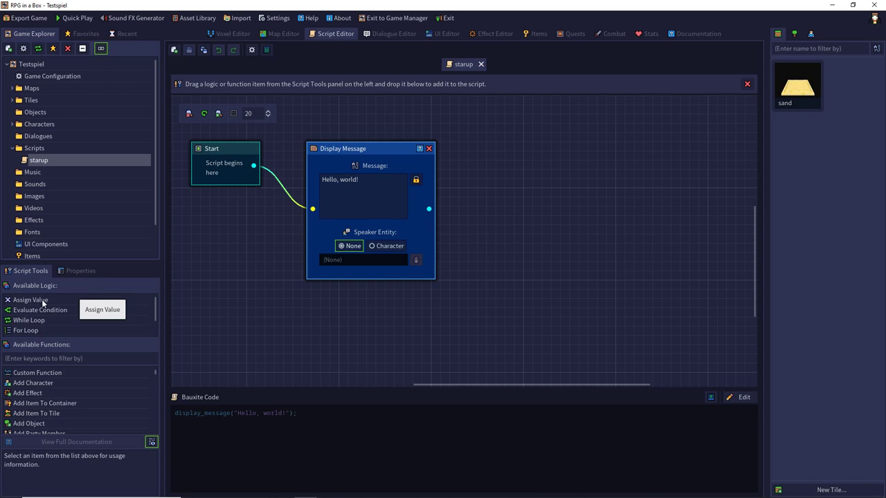
{"action": "left_click", "coordinate": [43, 301]}
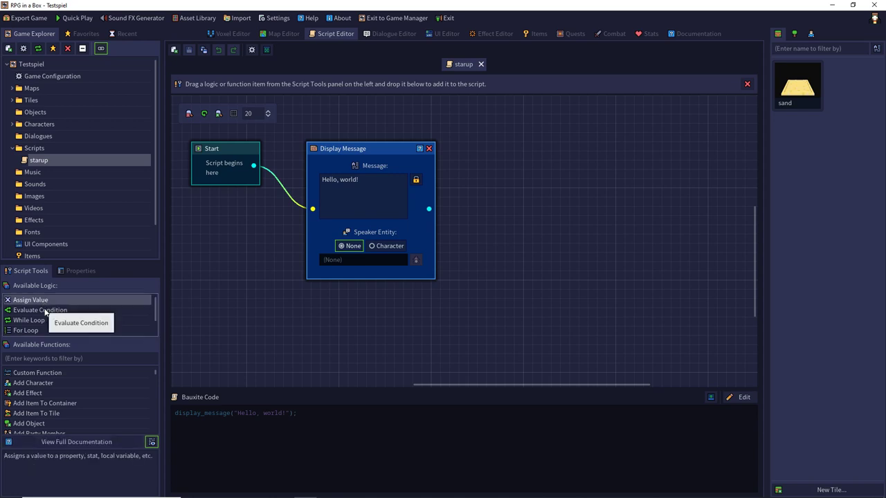
{"action": "left_click", "coordinate": [45, 311]}
{"action": "left_click", "coordinate": [34, 321]}
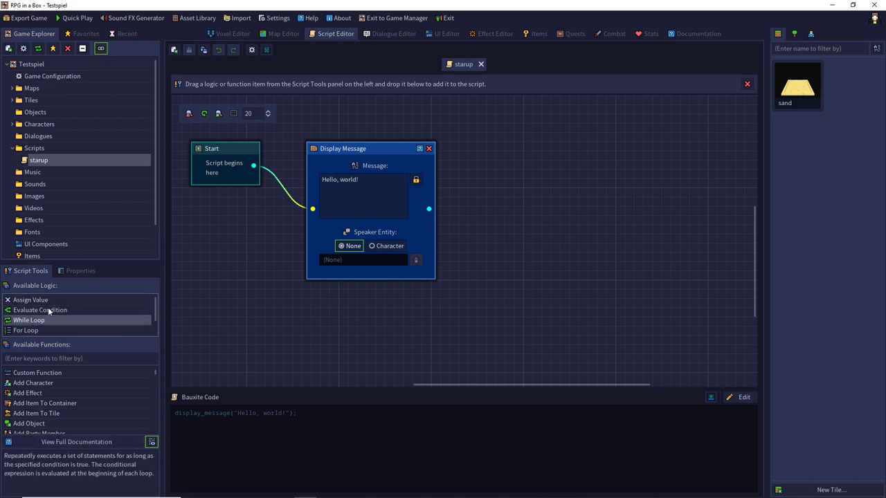
{"action": "left_click", "coordinate": [28, 326]}
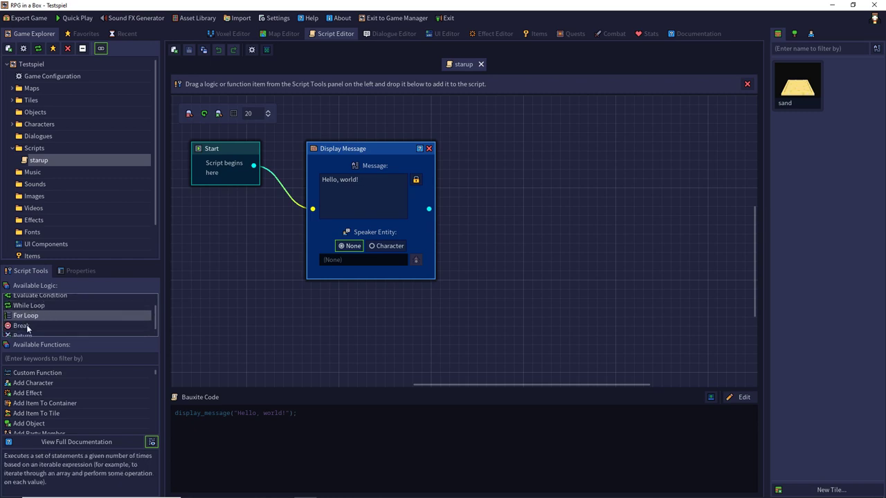
{"action": "left_click", "coordinate": [45, 326]}
{"action": "left_click", "coordinate": [28, 330]}
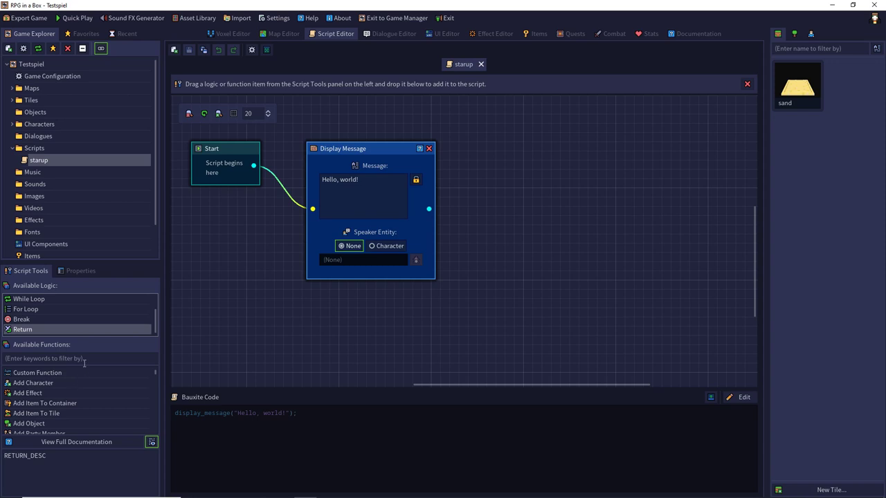
Filter functions by 'load' and add a Load Map node after Display Message
{"action": "left_click", "coordinate": [85, 358]}
{"action": "type", "text": "load"}
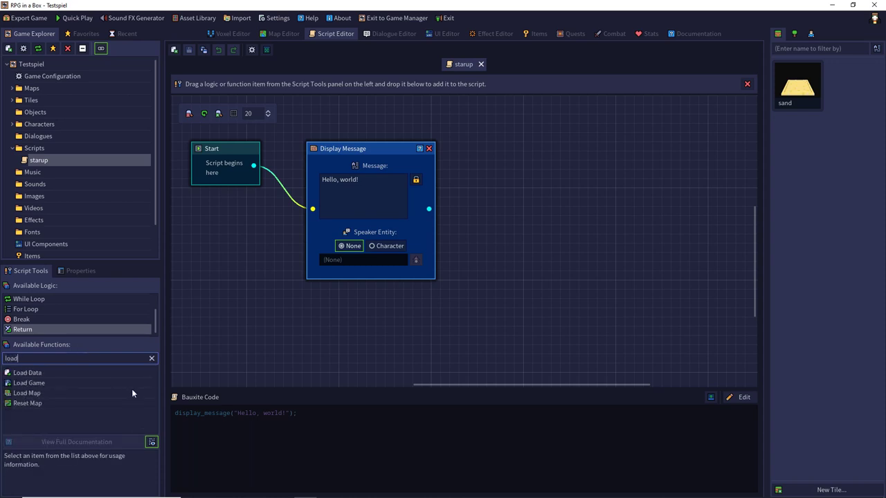
{"action": "left_click_drag", "start_coordinate": [23, 395], "coordinate": [512, 159]}
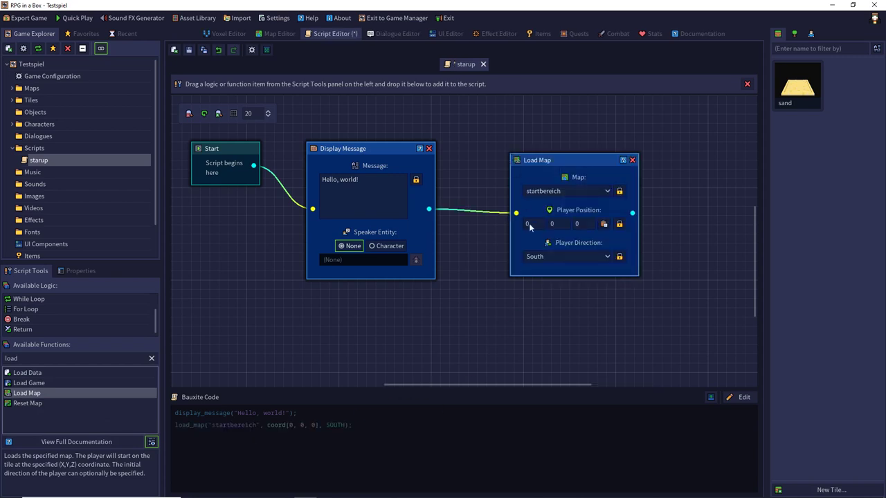
{"action": "left_click", "coordinate": [526, 162]}
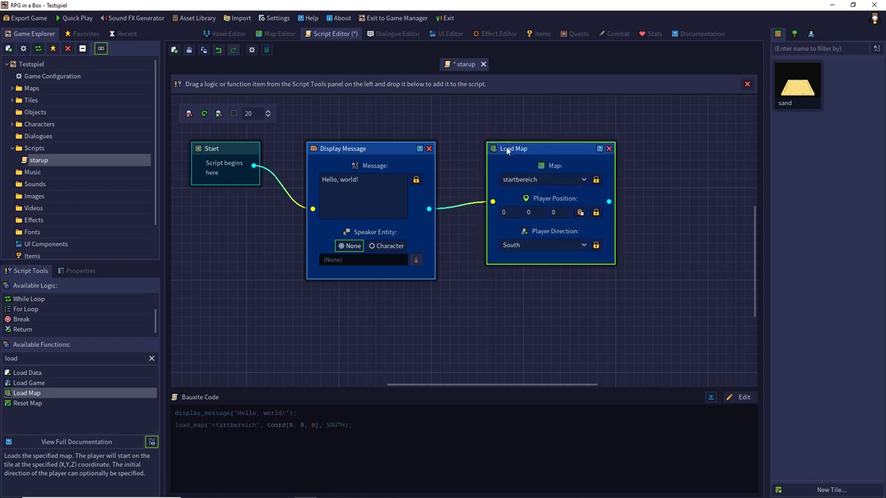
Replace the message text with 'Willkommen in meiner Welt!'
{"action": "left_click", "coordinate": [364, 186]}
{"action": "key", "text": "ctrl+a"}
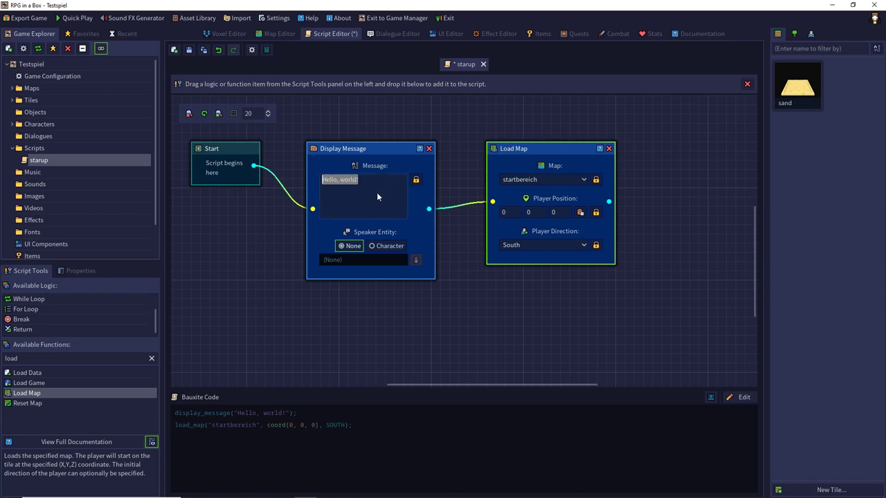
{"action": "type", "text": "Willkommen in meiner Welt!"}
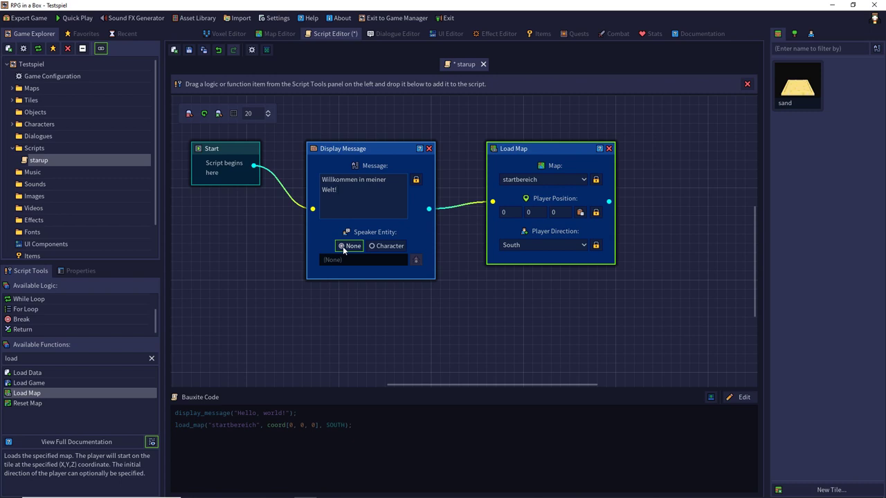
{"action": "left_click", "coordinate": [548, 188]}
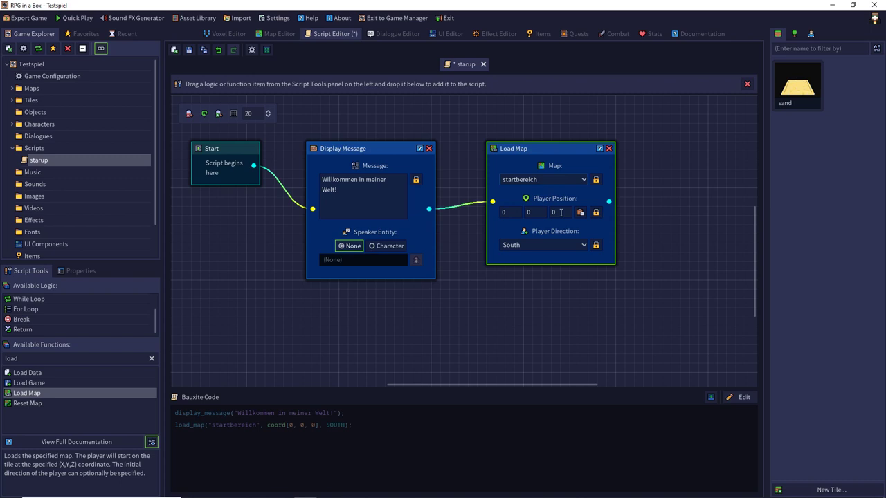
{"action": "left_click", "coordinate": [277, 34]}
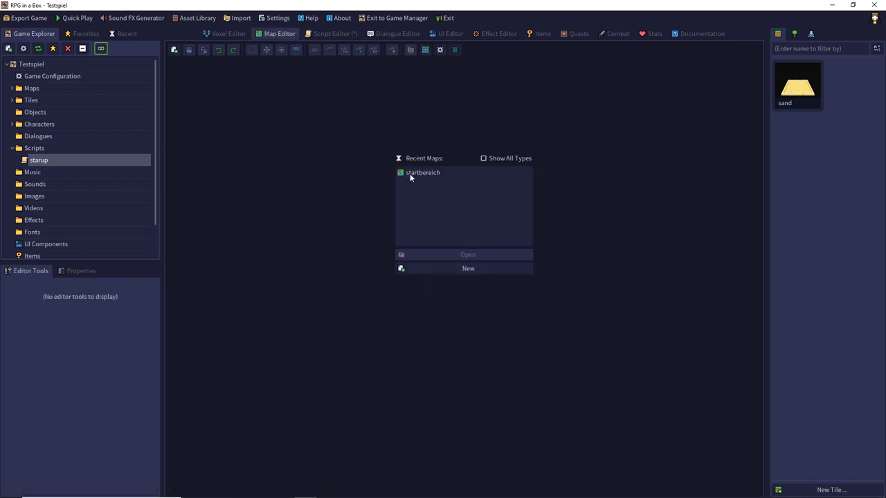
{"action": "double_click", "coordinate": [439, 174]}
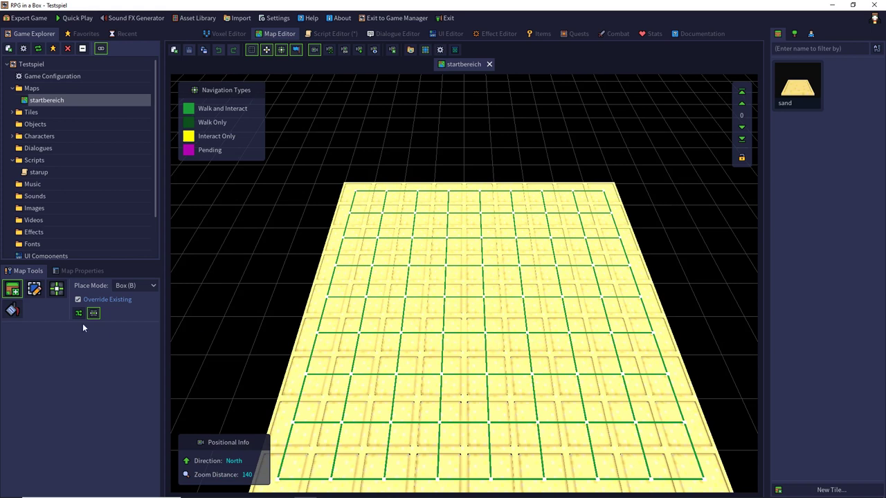
{"action": "left_click", "coordinate": [34, 291]}
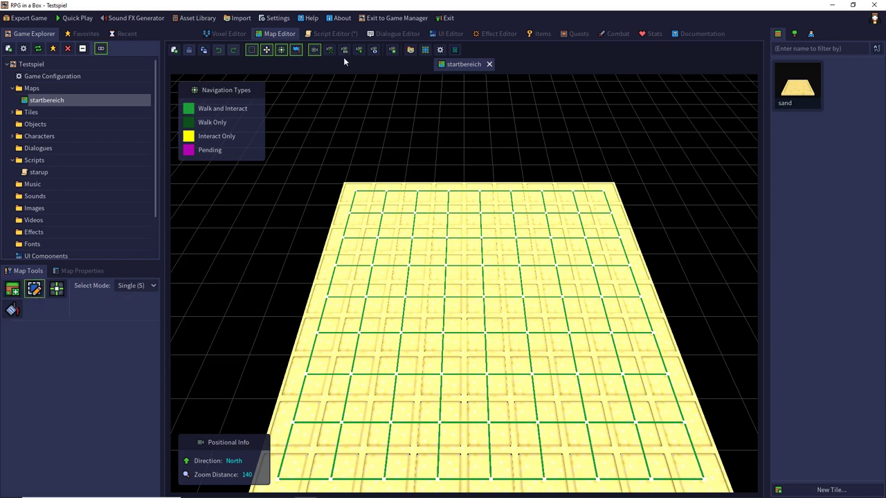
{"action": "left_click", "coordinate": [335, 33]}
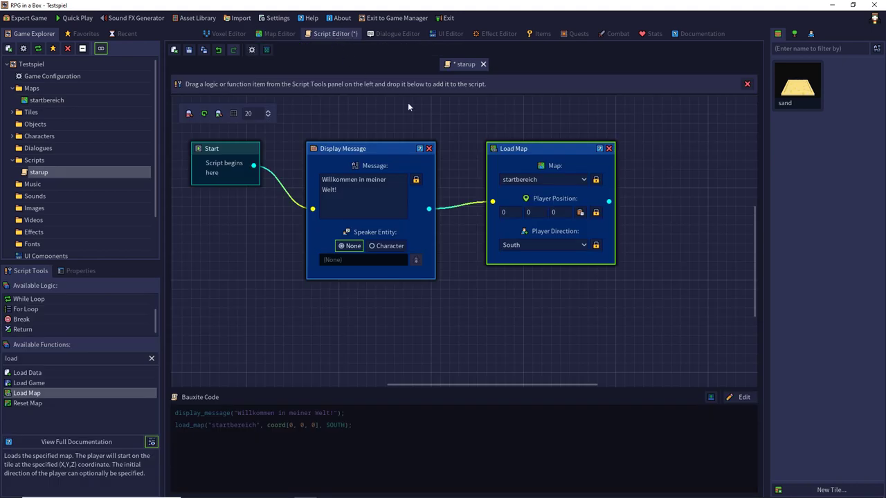
Keep South as the starting direction, save the starup script and view its code full size
{"action": "left_click", "coordinate": [581, 245]}
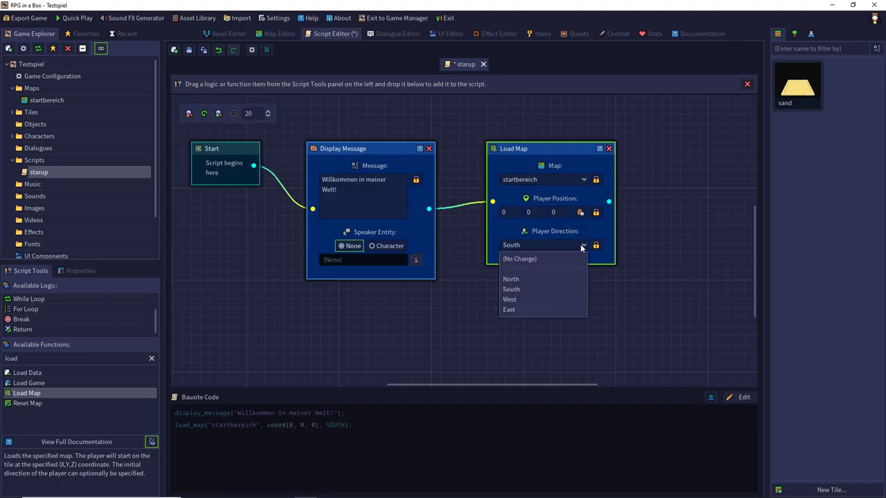
{"action": "left_click", "coordinate": [518, 290]}
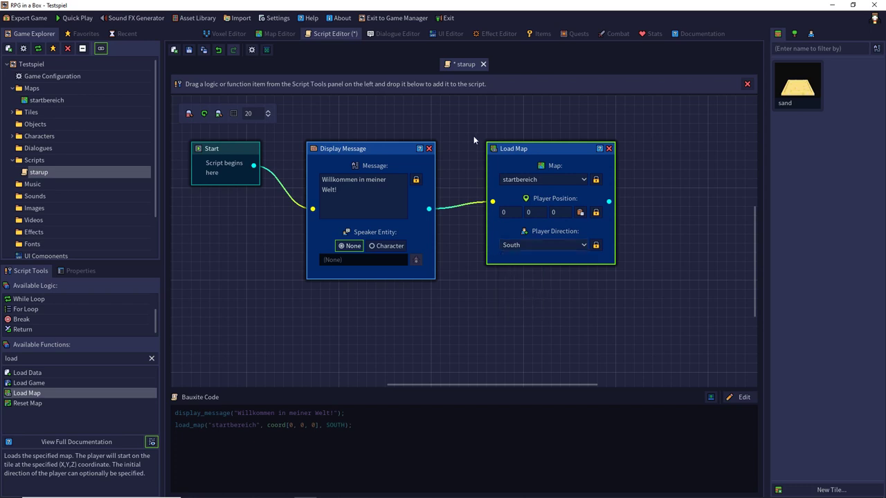
{"action": "left_click", "coordinate": [188, 49]}
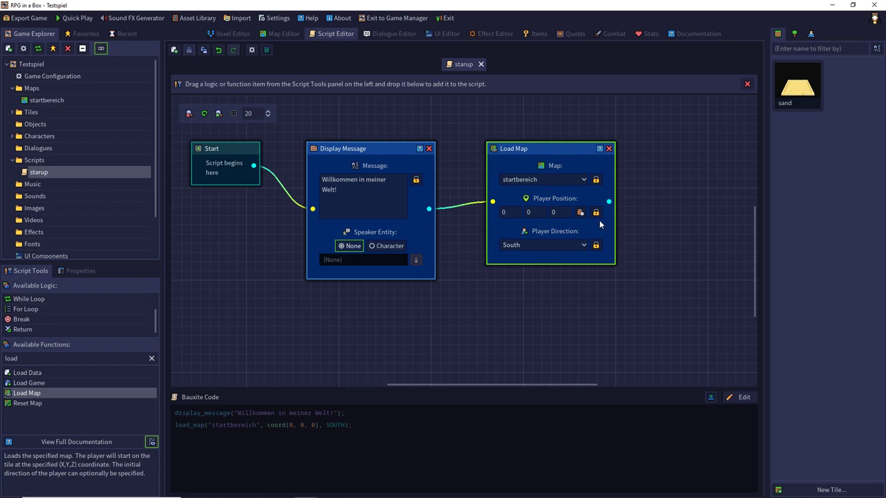
{"action": "left_click", "coordinate": [710, 398]}
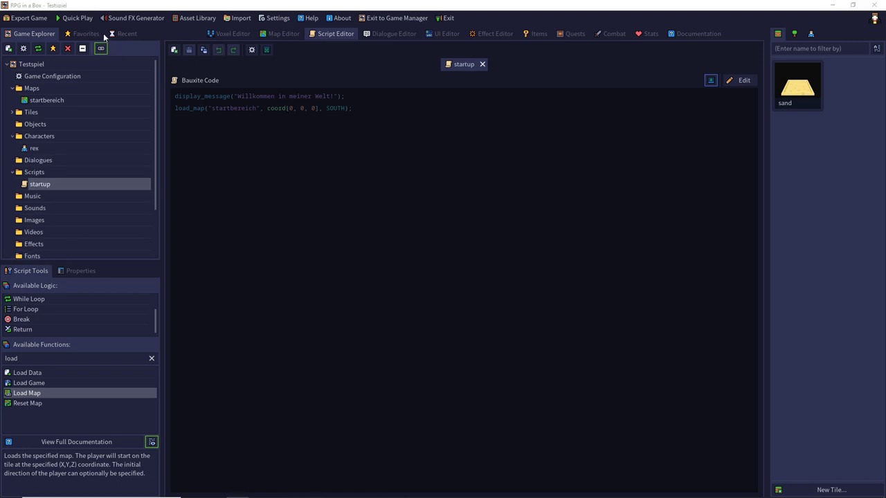
Quick Play with 'startup' as startup script and rex as player character
{"action": "left_click", "coordinate": [79, 20]}
{"action": "left_click", "coordinate": [434, 254]}
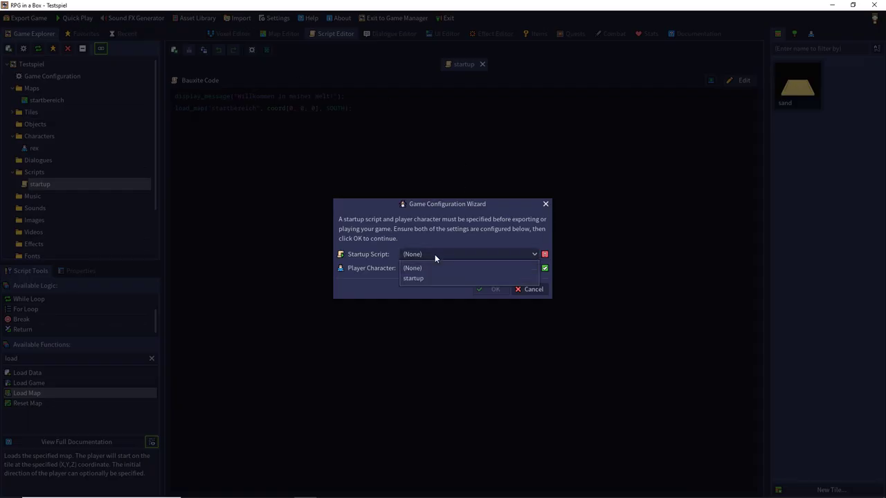
{"action": "left_click", "coordinate": [424, 279]}
{"action": "left_click", "coordinate": [423, 267]}
{"action": "left_click", "coordinate": [412, 291]}
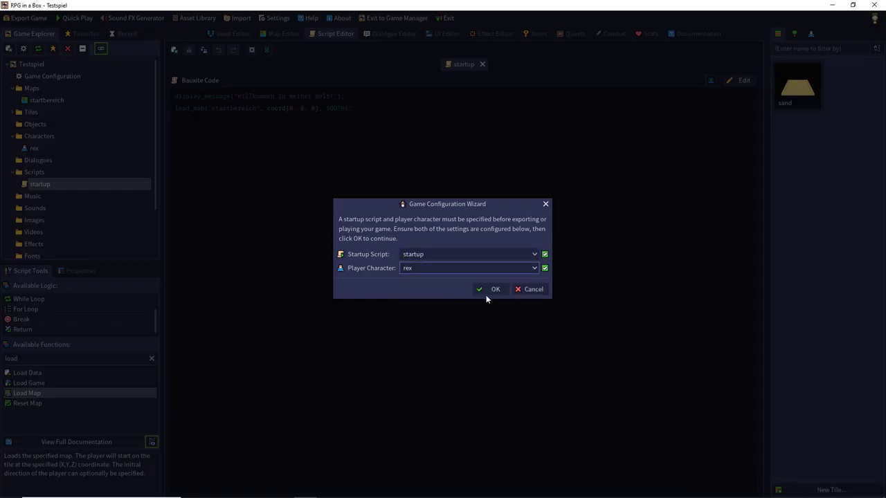
{"action": "left_click", "coordinate": [490, 290]}
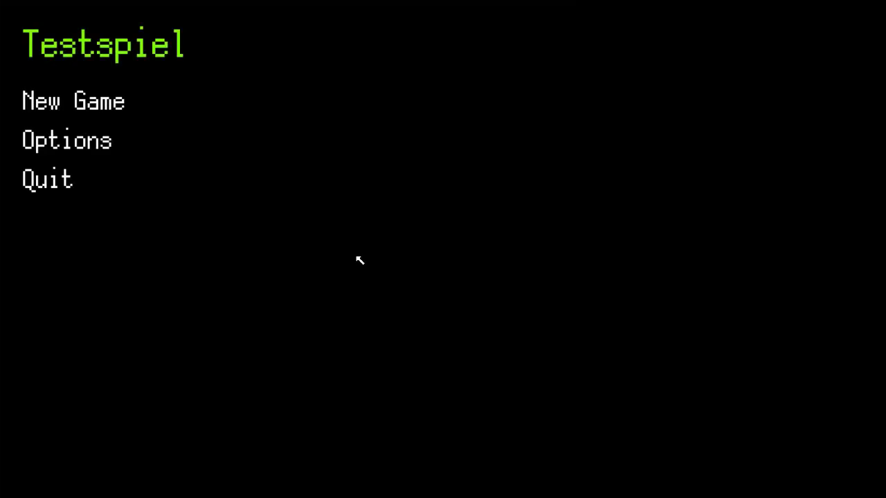
{"action": "left_click", "coordinate": [104, 143]}
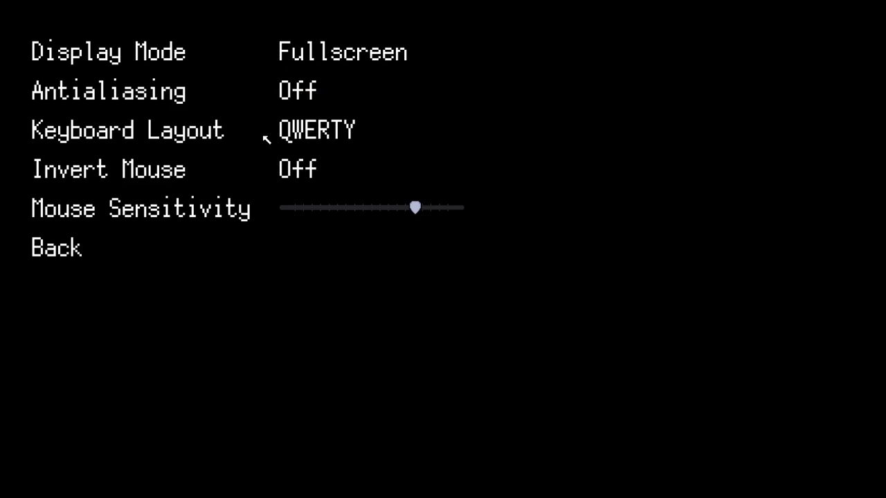
{"action": "key", "text": "Escape"}
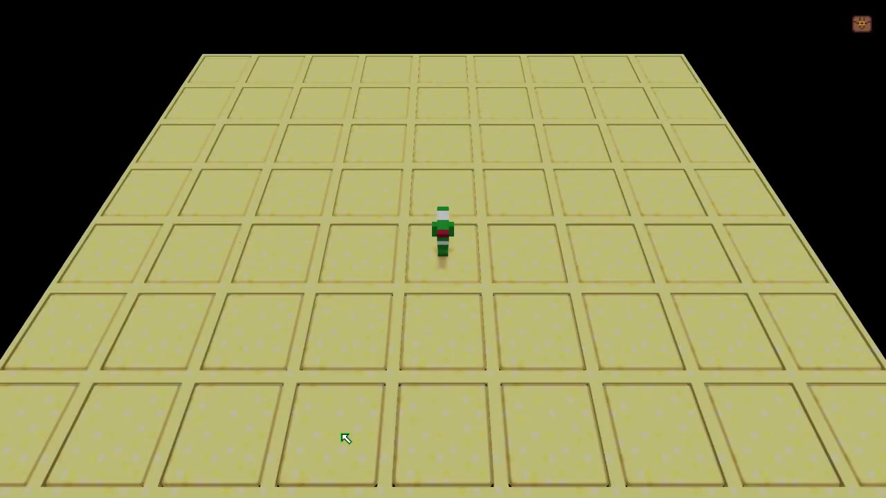
Walk rex around the sand tiles with the arrow keys, orbiting the camera once
{"action": "key", "text": "Left"}
{"action": "key", "text": "Up"}
{"action": "key", "text": "Up"}
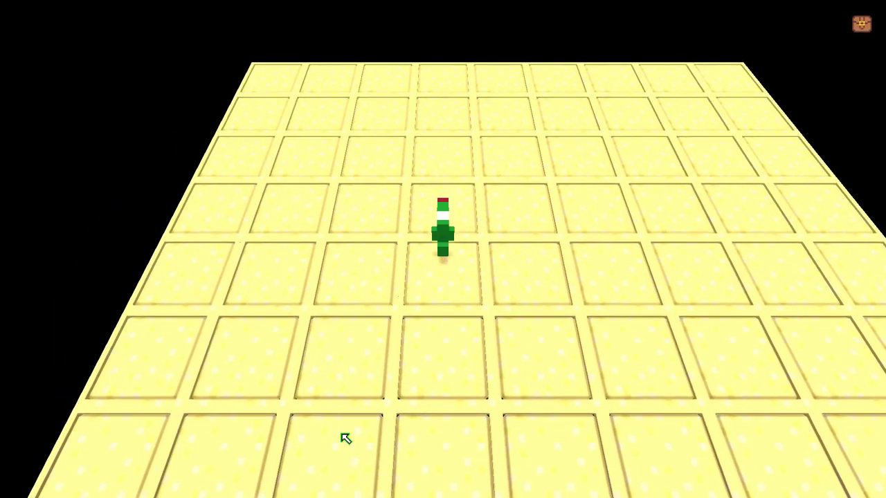
{"action": "key", "text": "Right"}
{"action": "key", "text": "Right"}
{"action": "key", "text": "Right"}
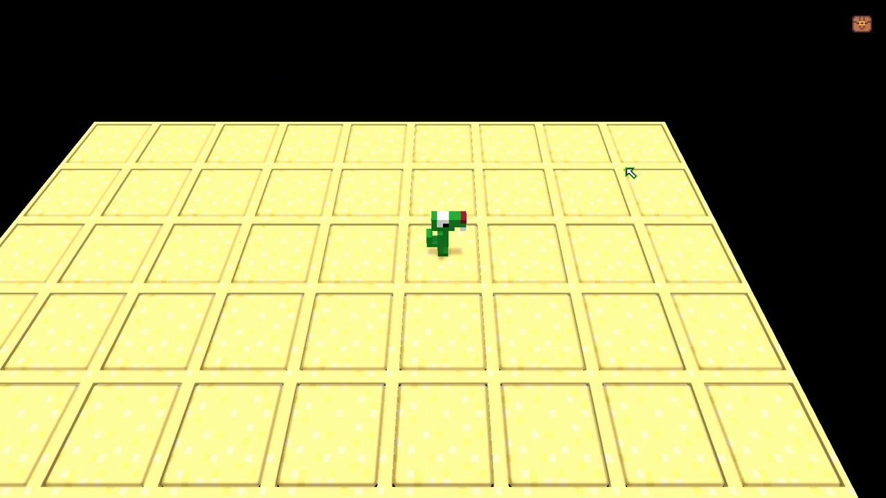
{"action": "key", "text": "Left"}
{"action": "key", "text": "Left"}
{"action": "key", "text": "Left"}
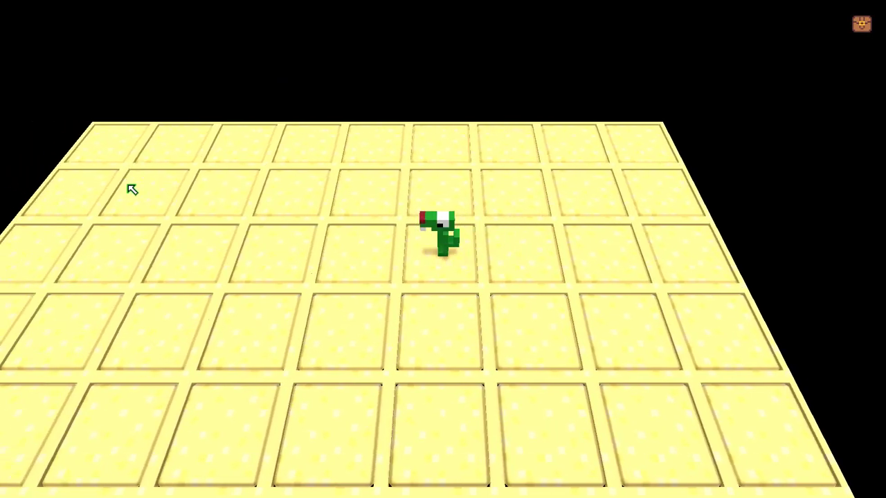
{"action": "key", "text": "Up"}
{"action": "key", "text": "Left"}
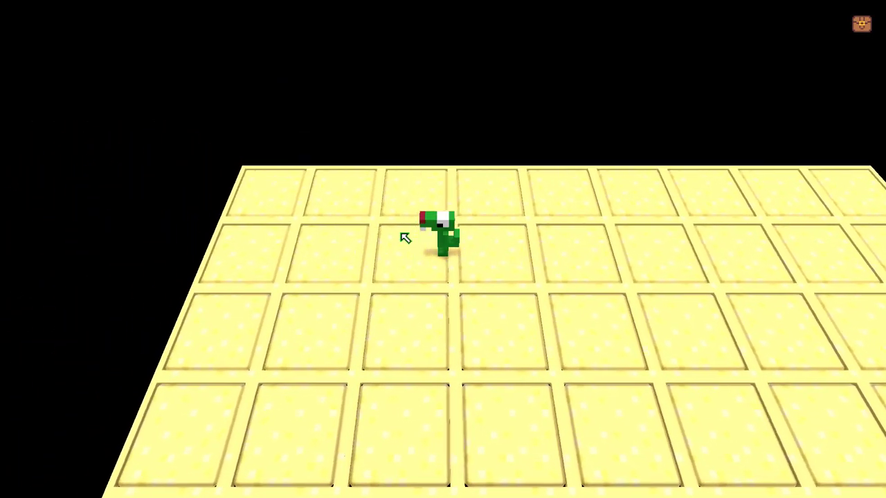
{"action": "key", "text": "Up"}
{"action": "key", "text": "Left"}
{"action": "left_click_drag", "start_coordinate": [418, 306], "coordinate": [398, 239]}
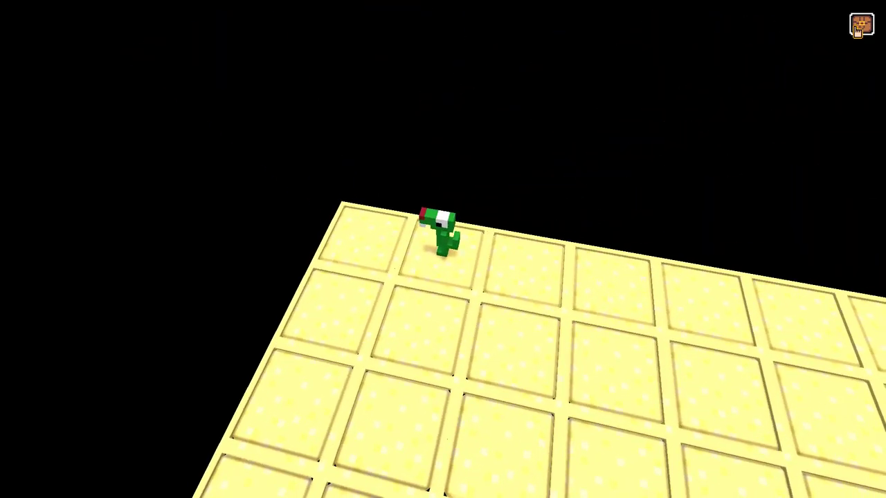
{"action": "key", "text": "Up"}
{"action": "key", "text": "Down"}
{"action": "key", "text": "Down"}
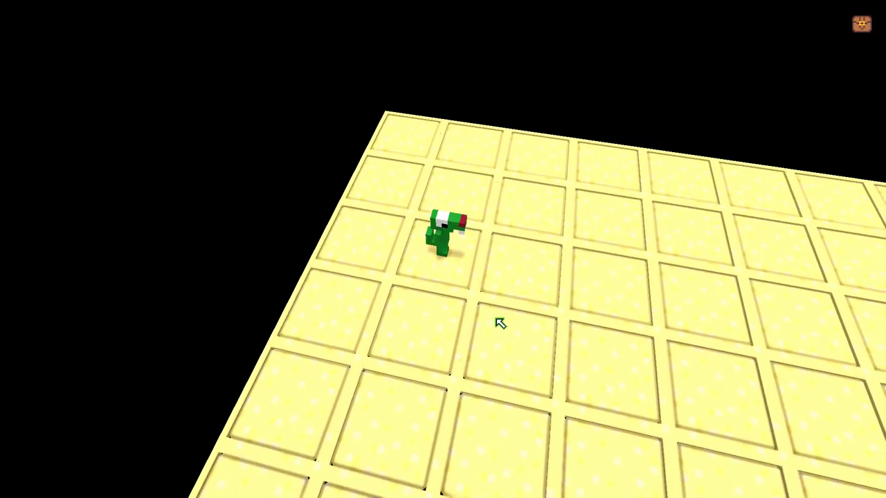
Step rex one tile right, then pause and quit the playtest, confirming Yes
{"action": "key", "text": "Right"}
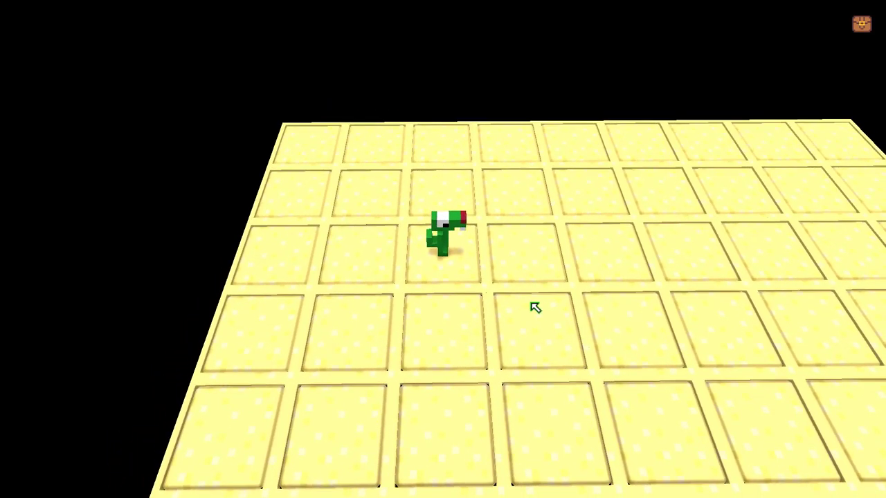
{"action": "key", "text": "Escape"}
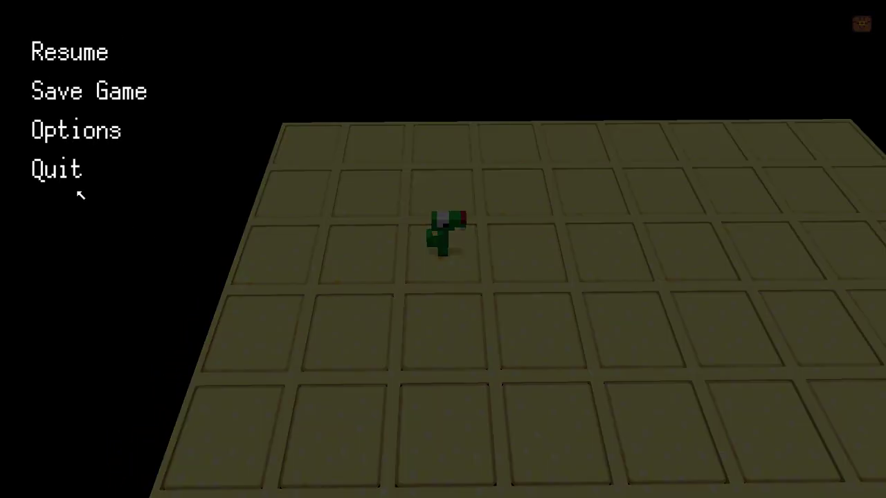
{"action": "left_click", "coordinate": [95, 169]}
{"action": "left_click", "coordinate": [375, 275]}
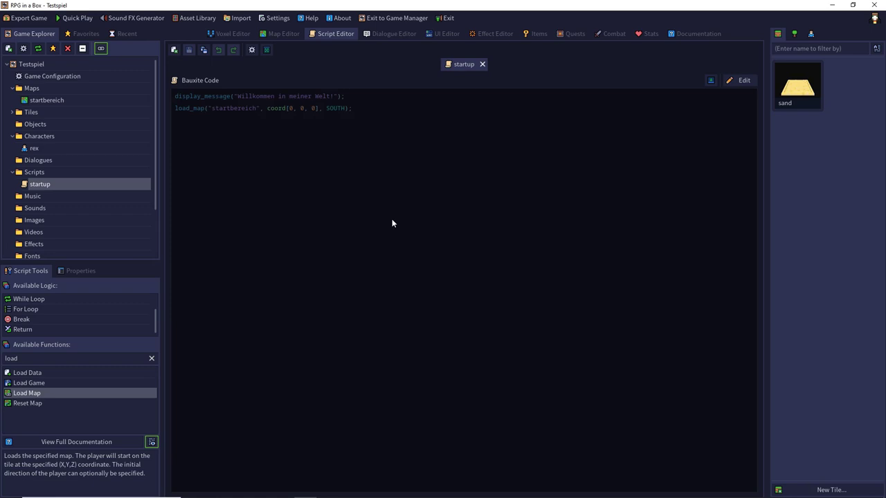
Set Camera Type to Isometric under Gameplay > Camera in Game Configuration and save
{"action": "left_click", "coordinate": [23, 49]}
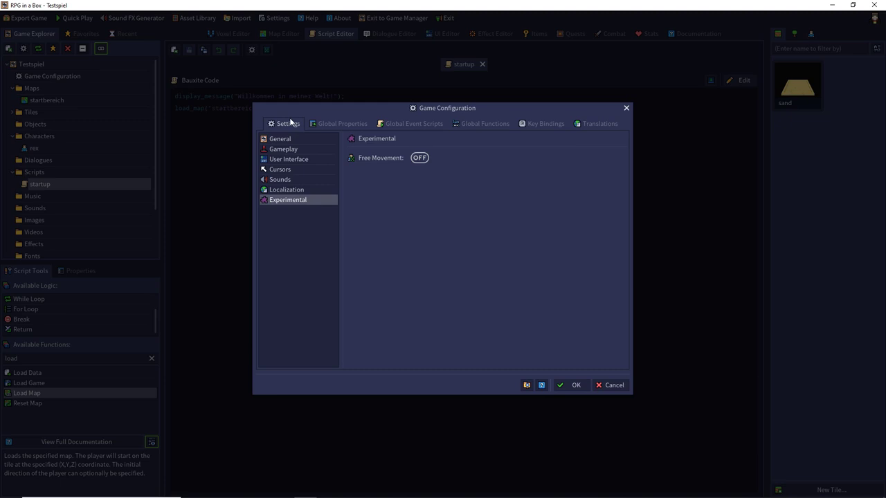
{"action": "left_click", "coordinate": [285, 139]}
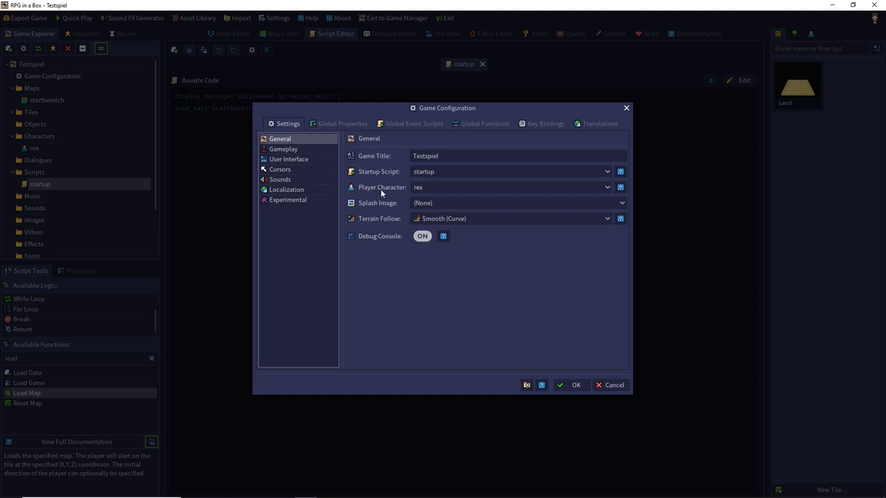
{"action": "left_click", "coordinate": [300, 151]}
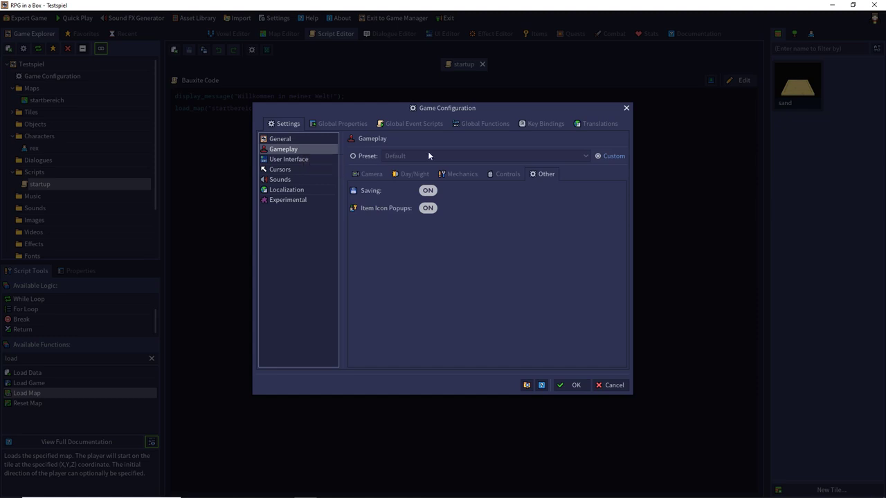
{"action": "left_click", "coordinate": [372, 175]}
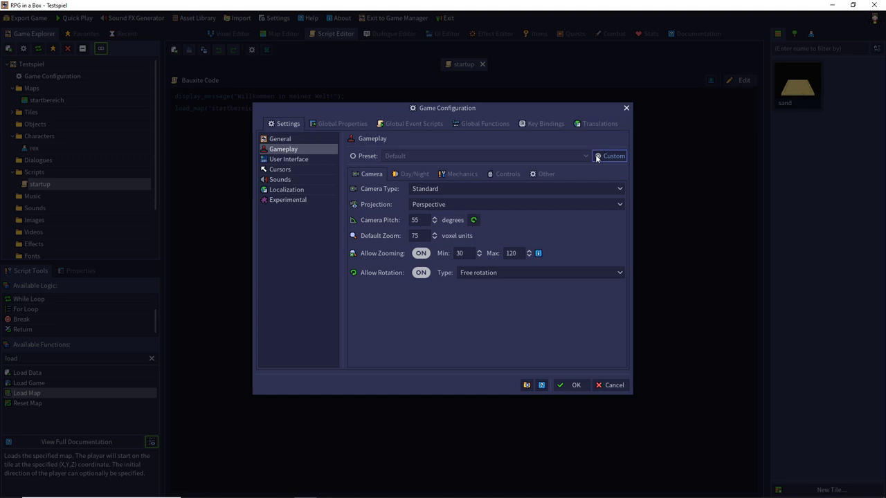
{"action": "left_click", "coordinate": [435, 189]}
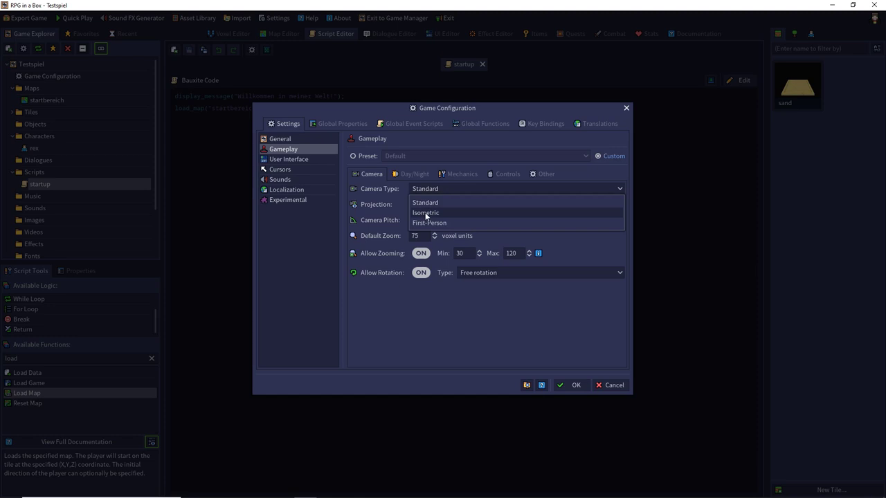
{"action": "left_click", "coordinate": [426, 213]}
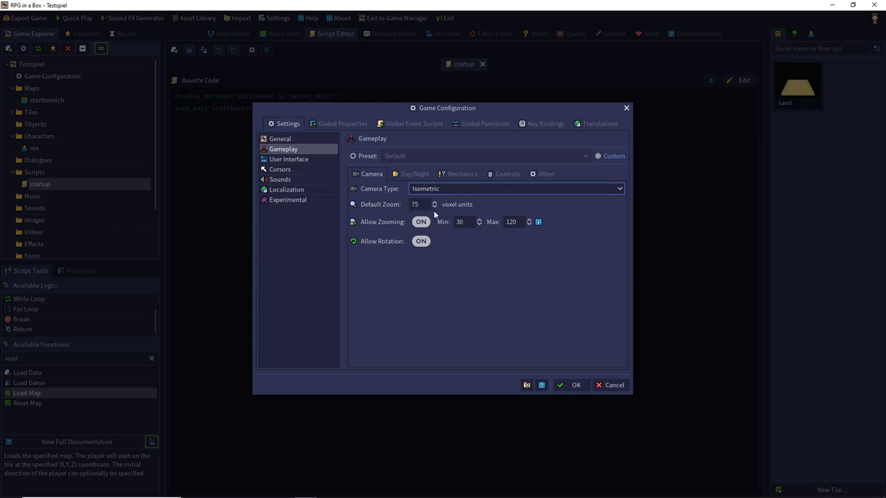
{"action": "left_click", "coordinate": [571, 385]}
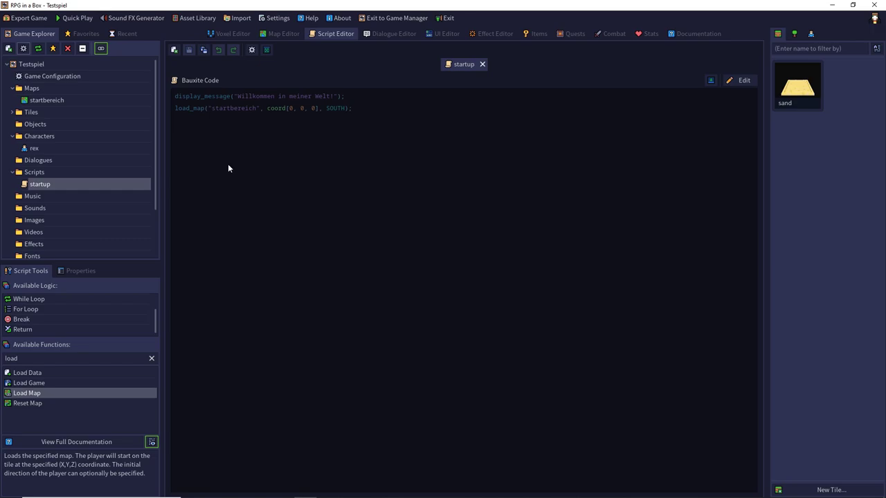
{"action": "left_click", "coordinate": [71, 18]}
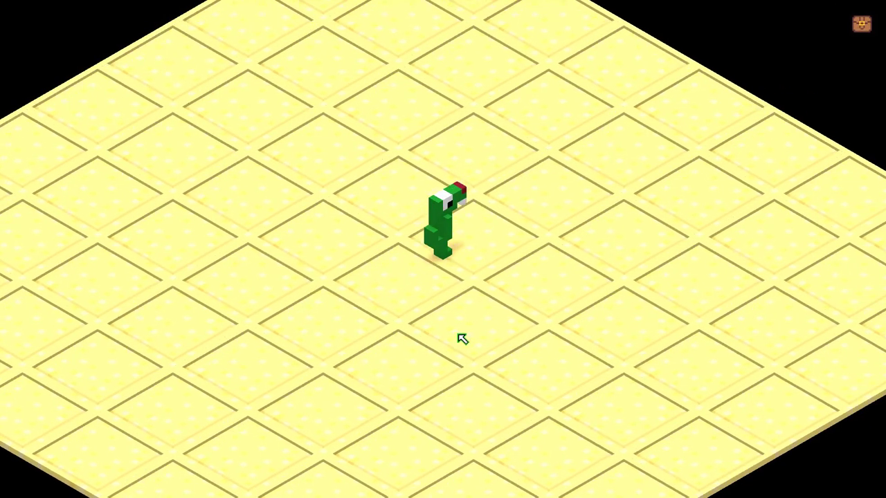
{"action": "key", "text": "Left"}
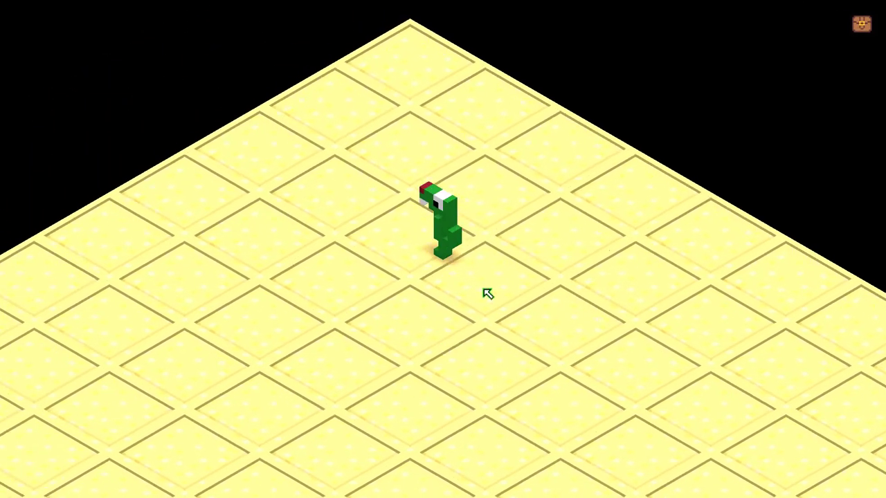
{"action": "key", "text": "Down"}
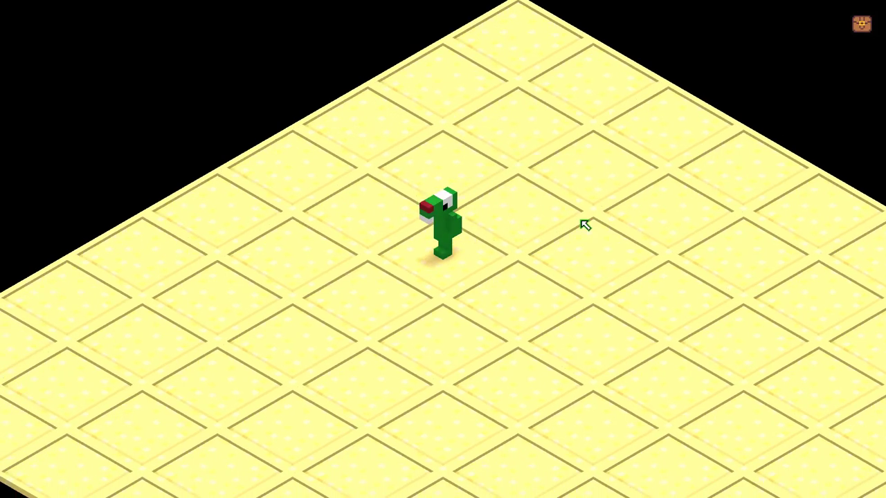
{"action": "key", "text": "Right"}
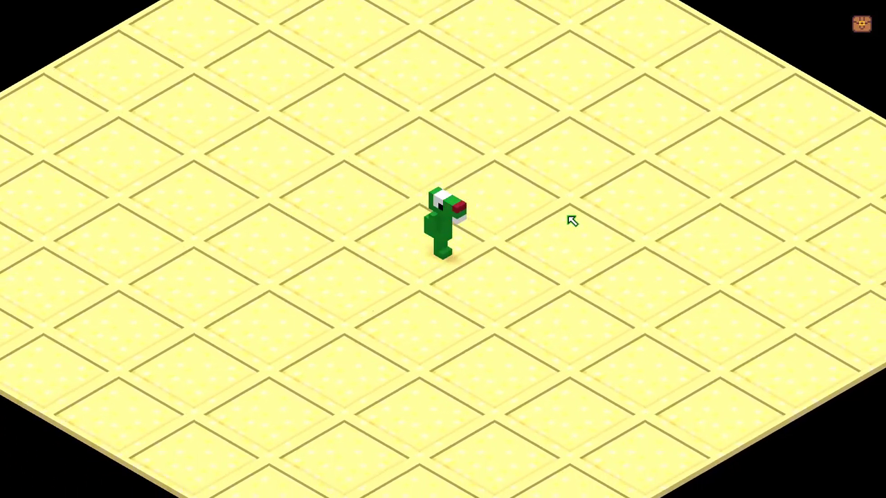
{"action": "key", "text": "Up"}
{"action": "key", "text": "Left"}
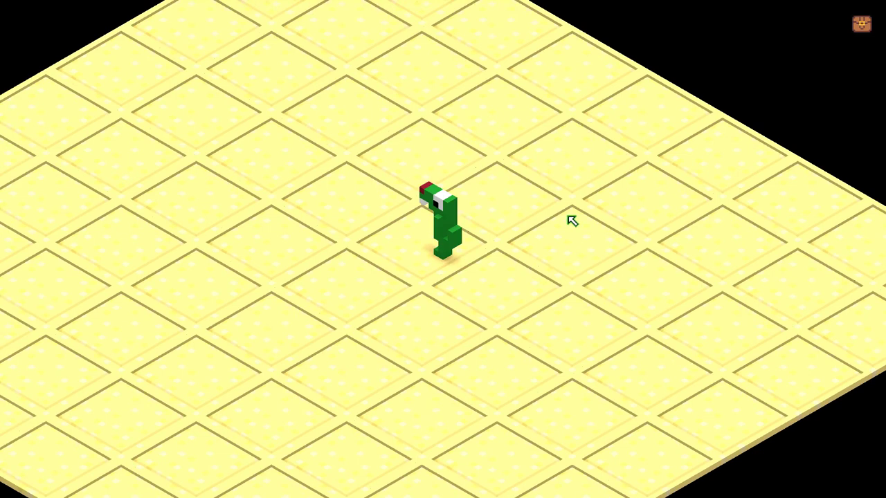
{"action": "key", "text": "Down"}
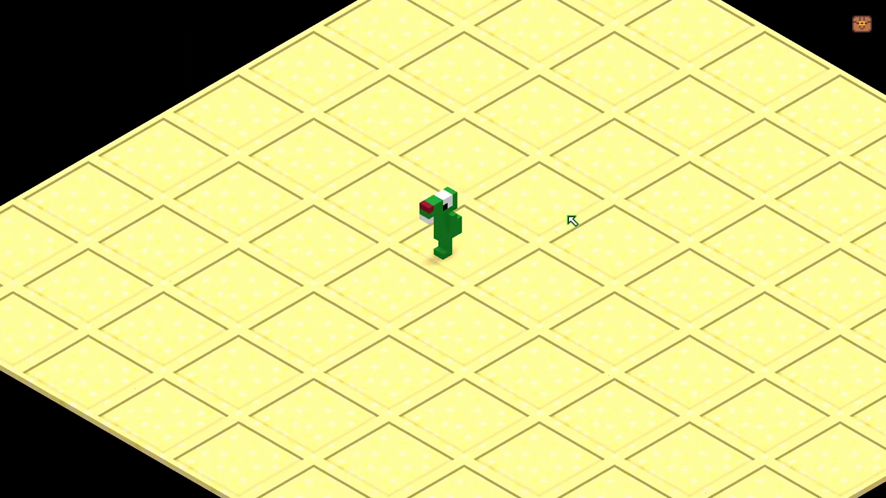
{"action": "key", "text": "Escape"}
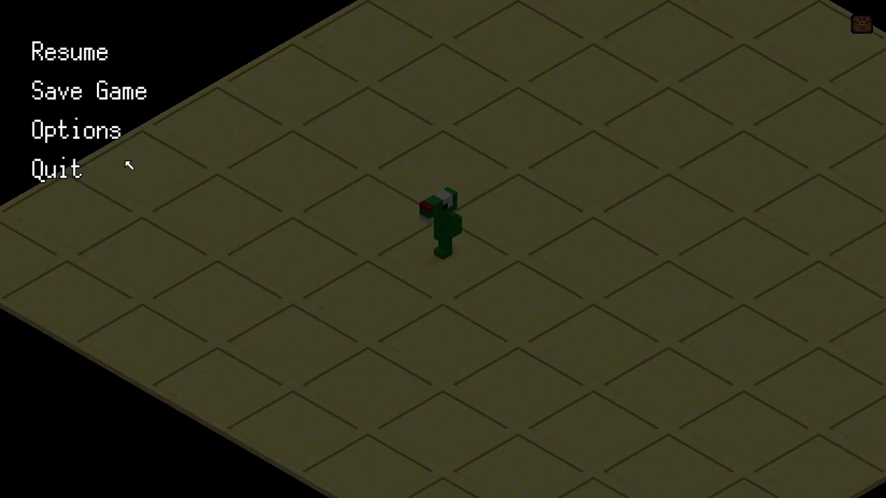
{"action": "left_click", "coordinate": [90, 183]}
Back in the editor, switch the camera type to First-Person and launch a playtest
{"action": "left_click", "coordinate": [383, 277]}
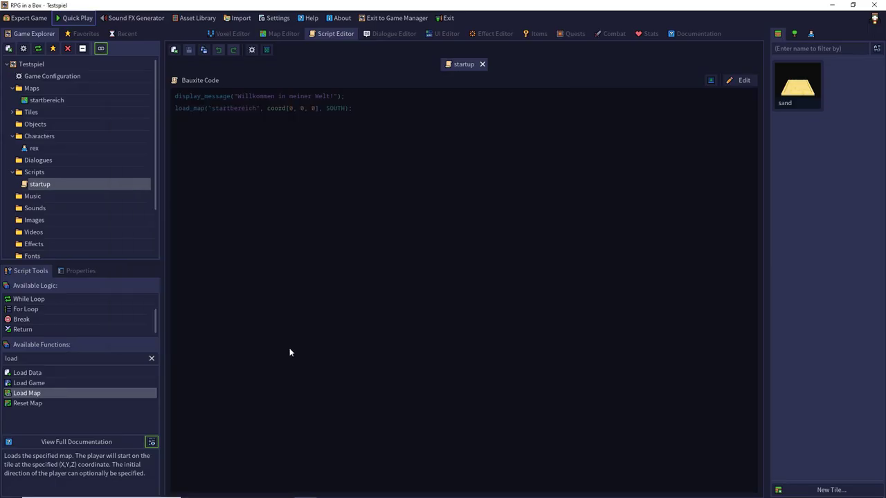
{"action": "left_click", "coordinate": [23, 48]}
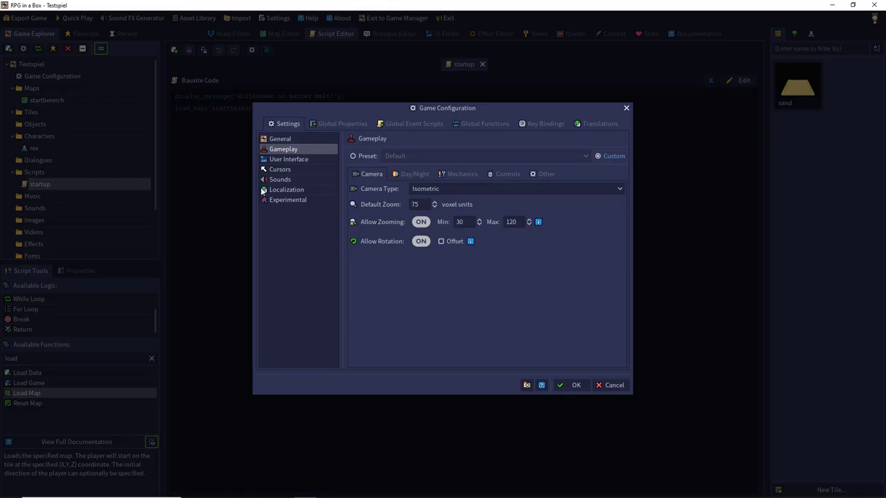
{"action": "left_click", "coordinate": [439, 189]}
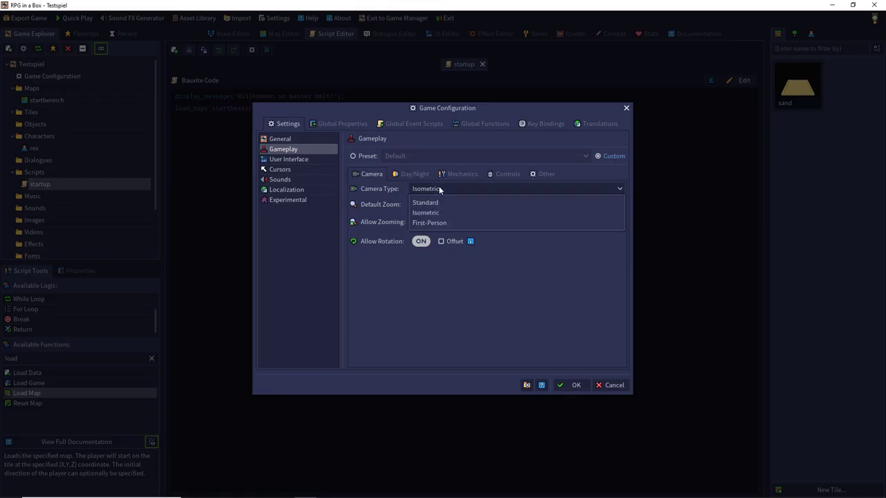
{"action": "left_click", "coordinate": [447, 221]}
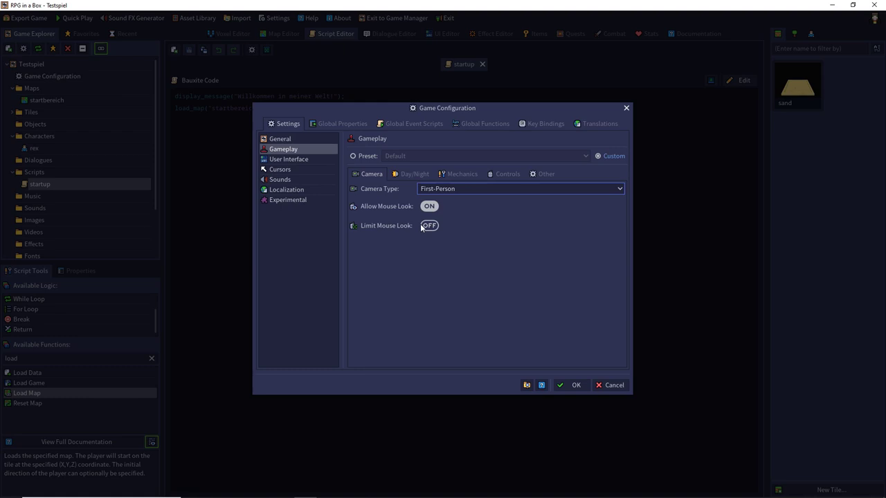
{"action": "left_click", "coordinate": [571, 384]}
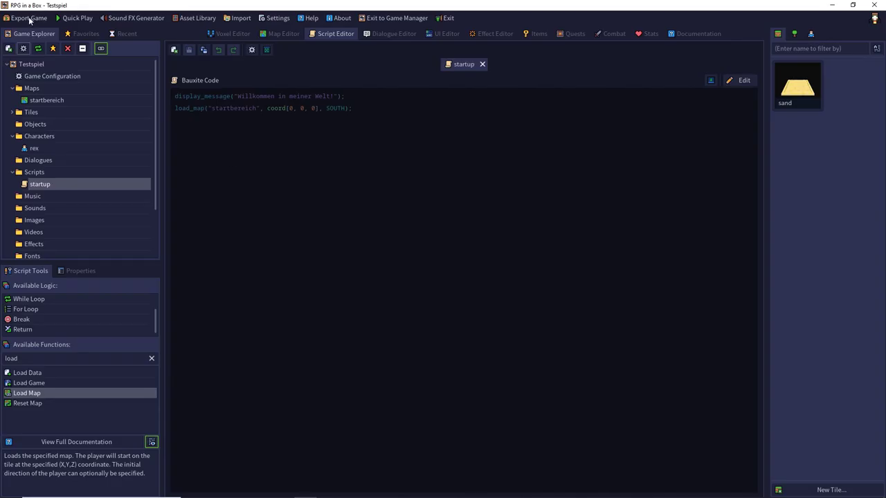
{"action": "left_click", "coordinate": [71, 20]}
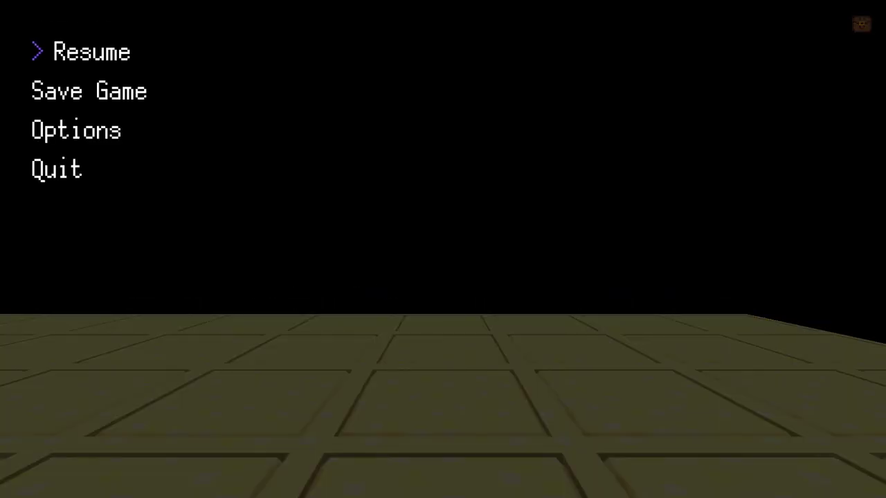
{"action": "key", "text": "Down"}
{"action": "key", "text": "Down"}
{"action": "key", "text": "Down"}
Move the player briefly, then quit the first-person playtest through the pause menu
{"action": "key", "text": "Return"}
{"action": "key", "text": "Left"}
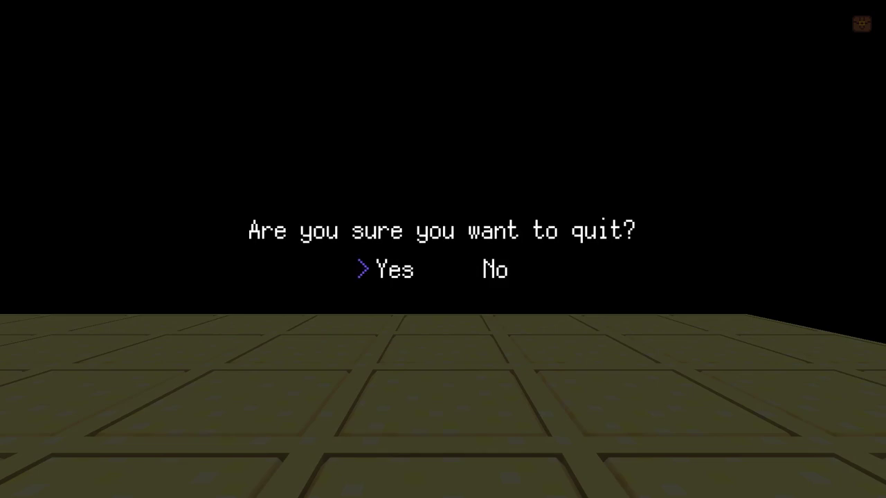
{"action": "key", "text": "Return"}
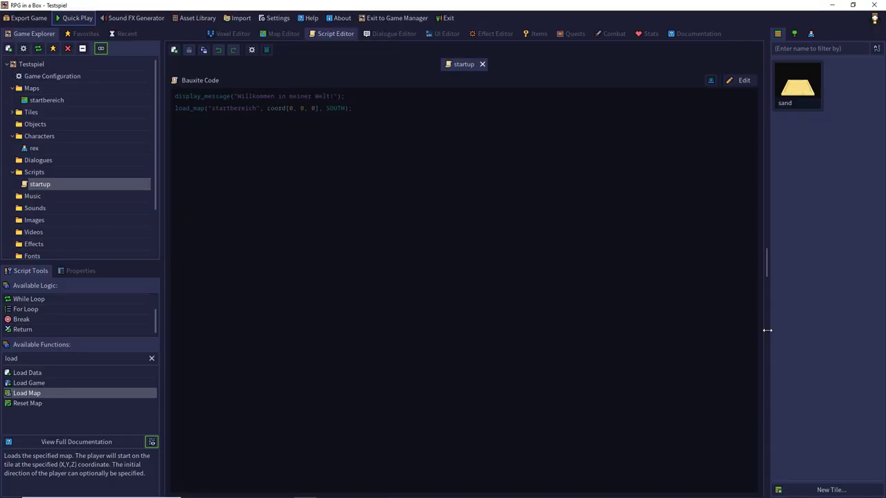
{"action": "left_click", "coordinate": [24, 49]}
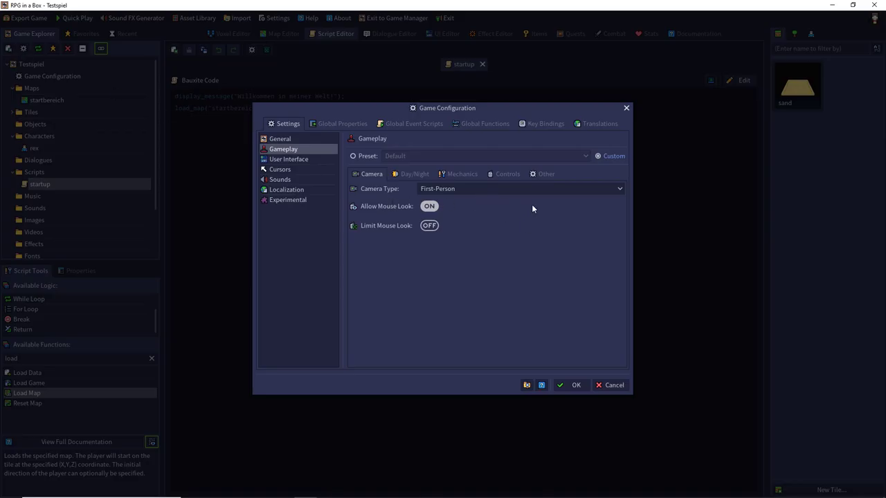
{"action": "left_click", "coordinate": [291, 200]}
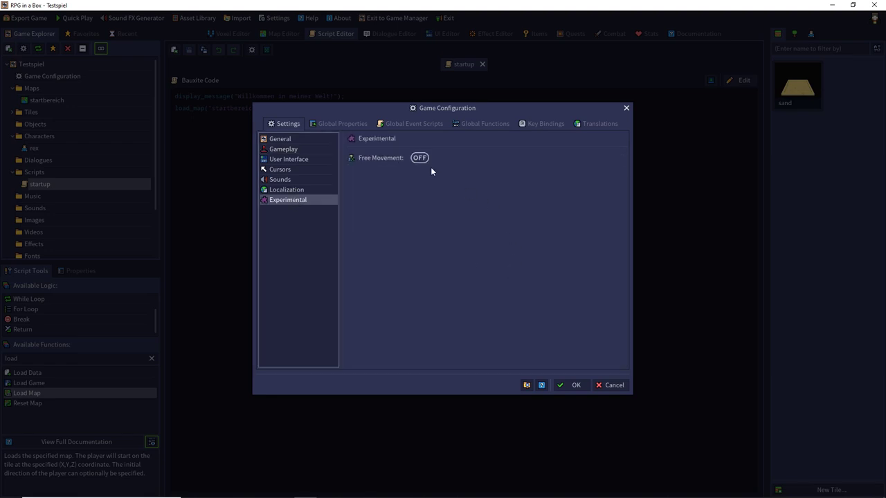
{"action": "left_click", "coordinate": [571, 385]}
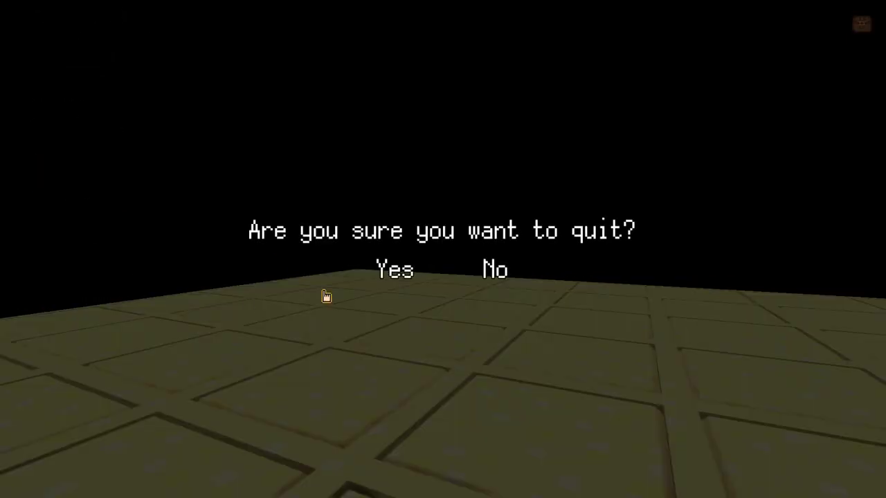
{"action": "left_click", "coordinate": [388, 269]}
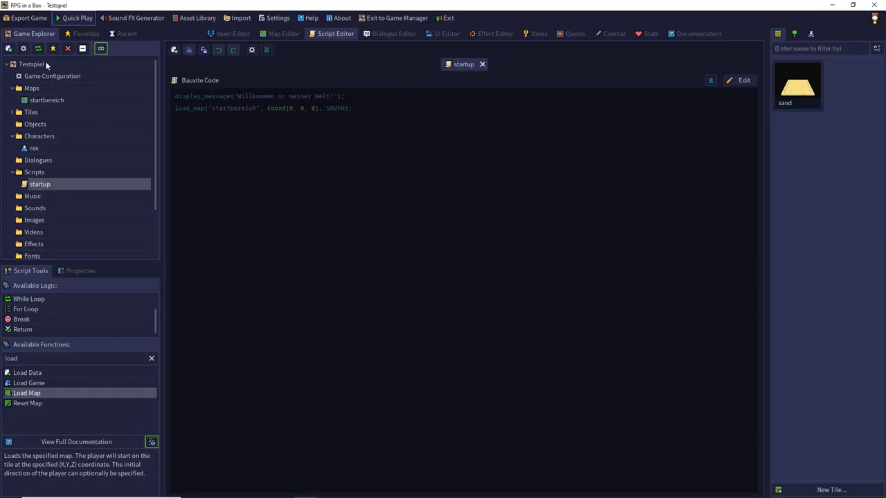
Open Game Configuration's Gameplay settings and browse the Day/Night and Mechanics sections
{"action": "left_click", "coordinate": [24, 47]}
{"action": "left_click", "coordinate": [284, 140]}
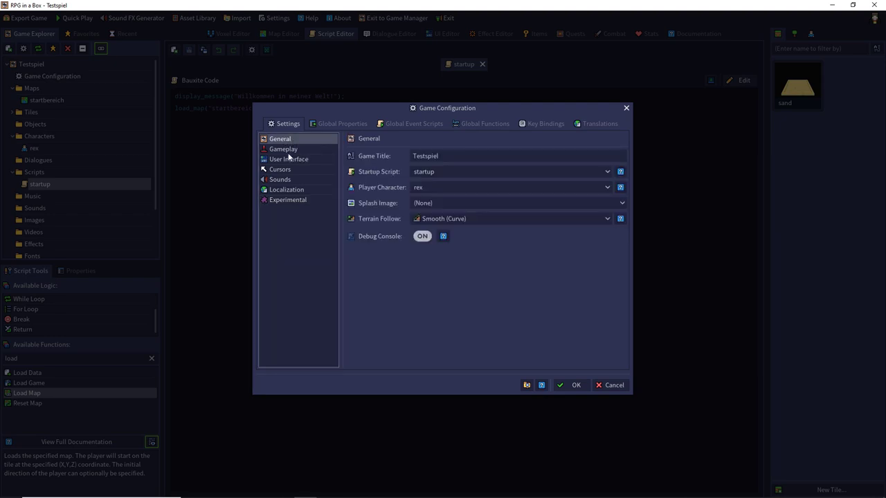
{"action": "left_click", "coordinate": [289, 149]}
{"action": "left_click", "coordinate": [404, 174]}
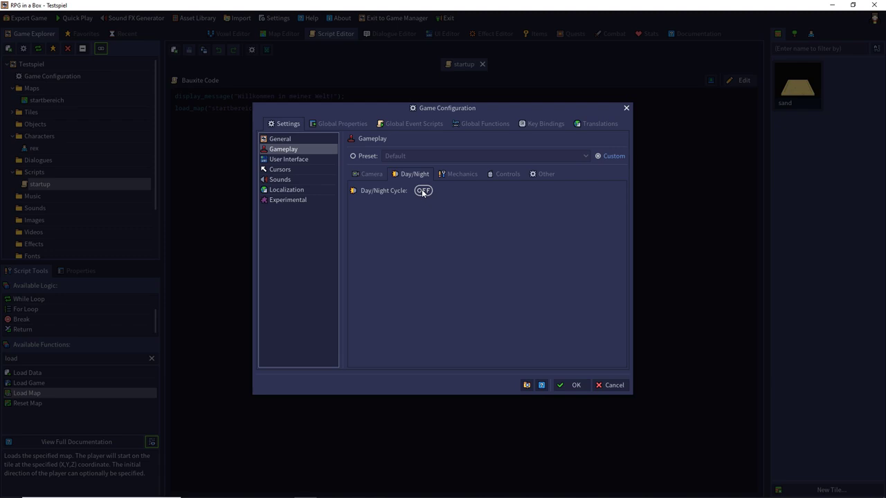
{"action": "left_click", "coordinate": [471, 175]}
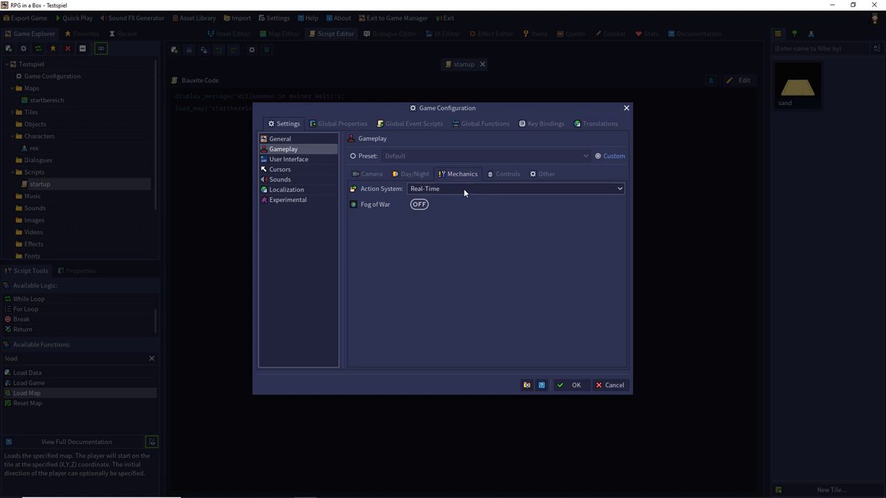
Keep the Real-Time action system and turn Fog of War on at distance 2
{"action": "left_click", "coordinate": [465, 191]}
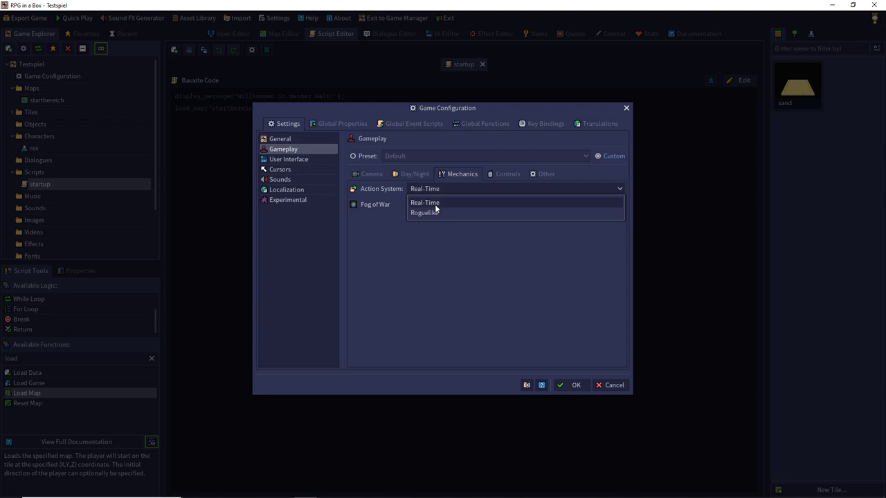
{"action": "left_click", "coordinate": [436, 202]}
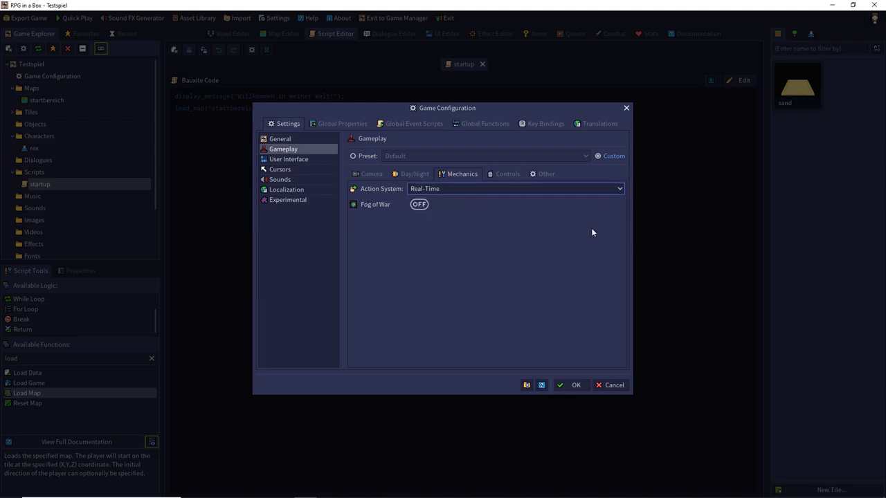
{"action": "left_click", "coordinate": [415, 204]}
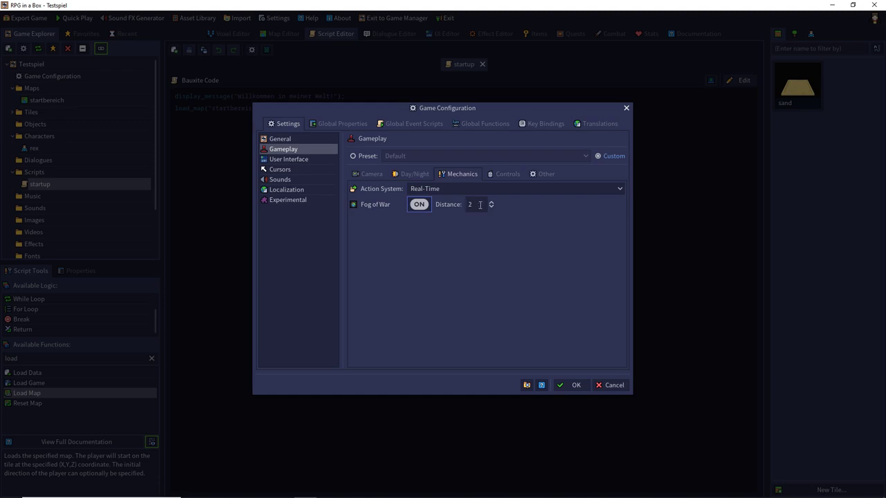
{"action": "left_click", "coordinate": [506, 175]}
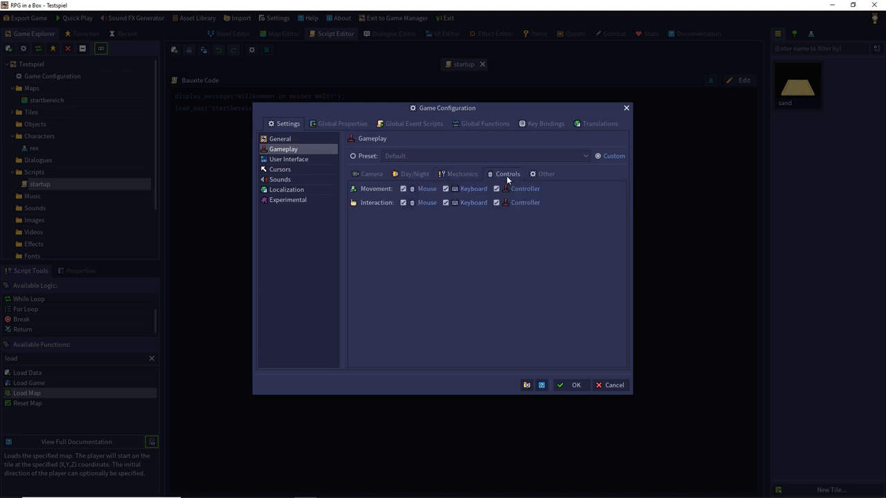
{"action": "left_click", "coordinate": [533, 176]}
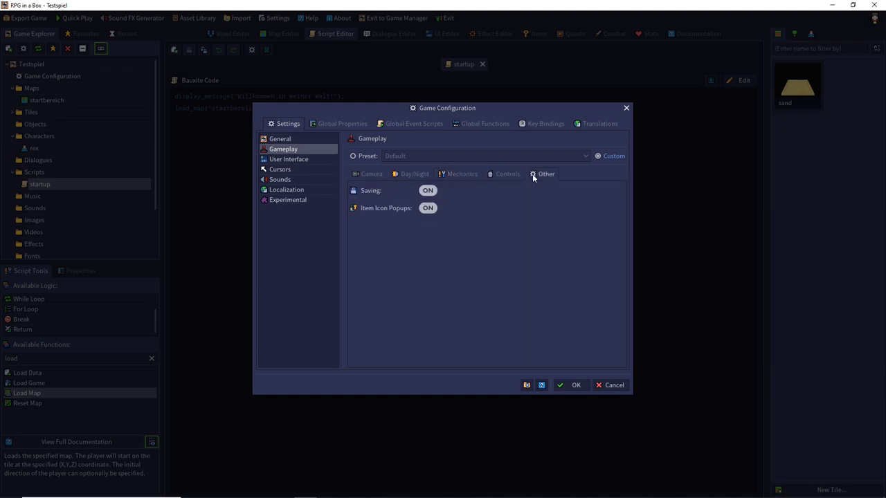
{"action": "left_click", "coordinate": [366, 173]}
Switch the camera type from first-person to Standard and lock rotation to 90-degree intervals
{"action": "left_click", "coordinate": [436, 189]}
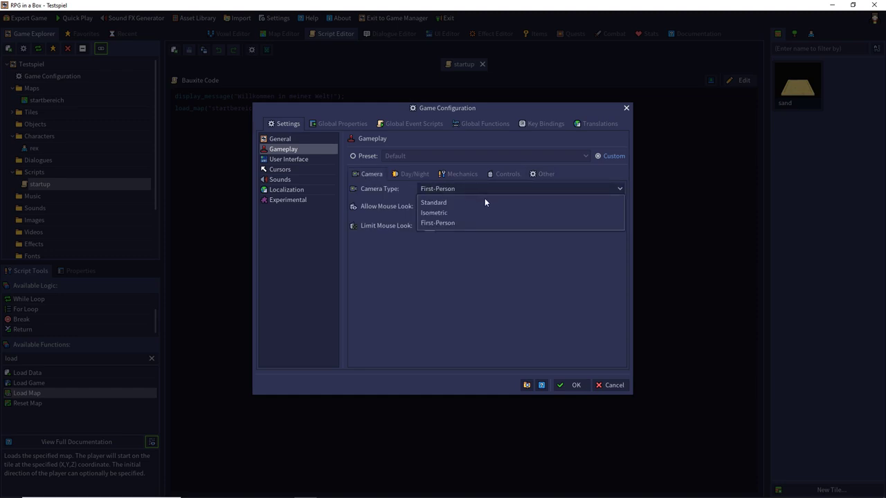
{"action": "left_click", "coordinate": [442, 203]}
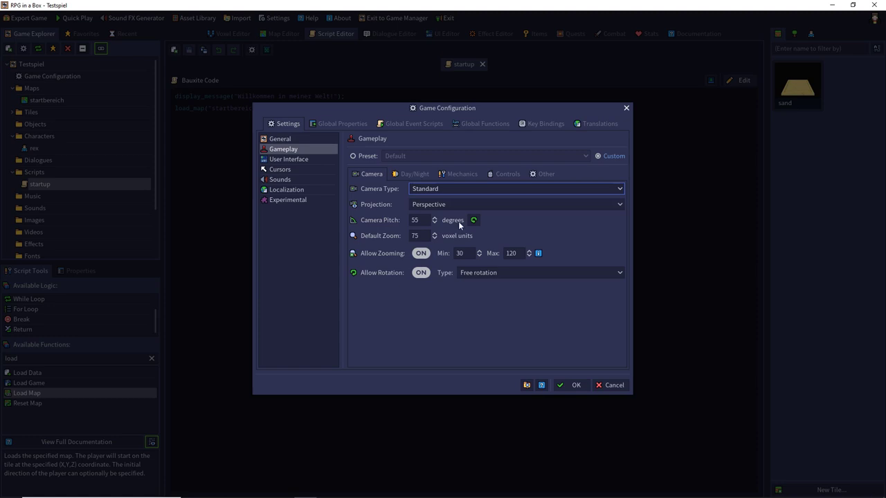
{"action": "left_click", "coordinate": [500, 273]}
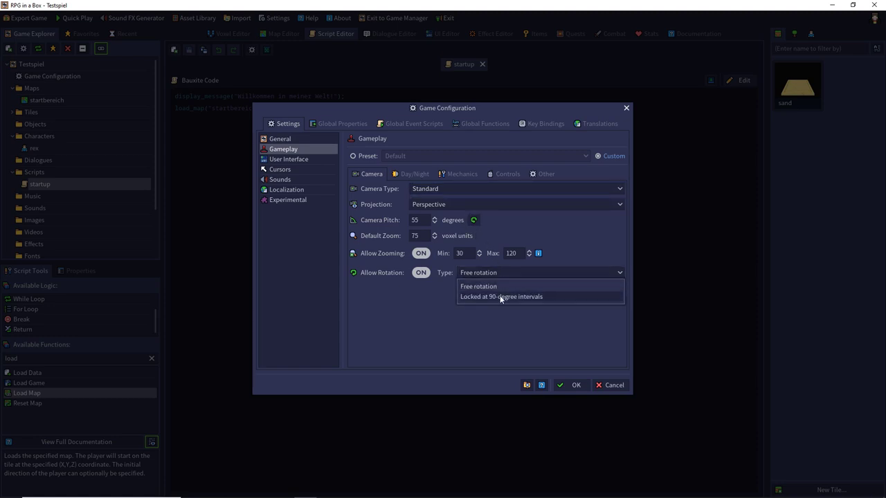
{"action": "left_click", "coordinate": [501, 297]}
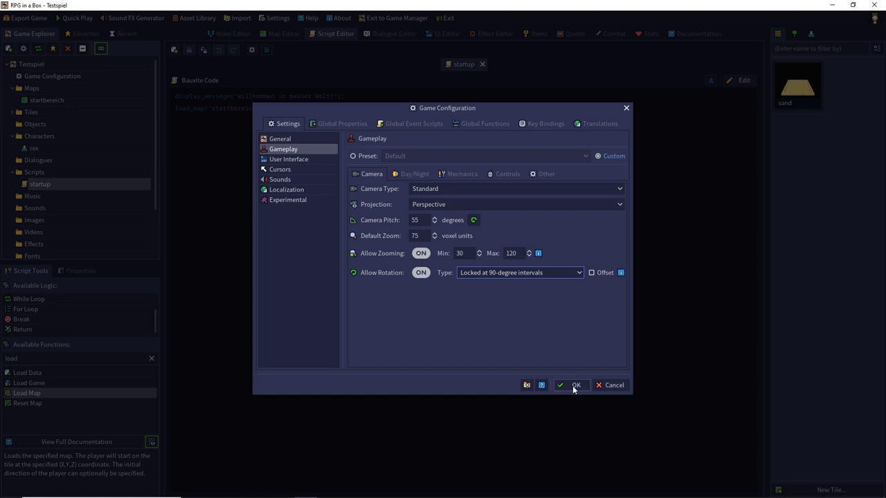
{"action": "left_click", "coordinate": [290, 160]}
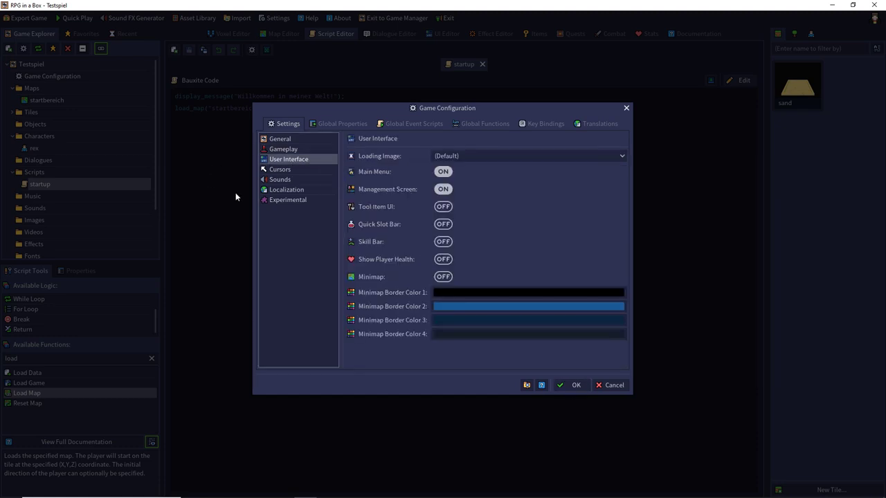
Keep the default loading image and enable player health, tool item UI, quick slots, skill bar and minimap
{"action": "left_click", "coordinate": [473, 155]}
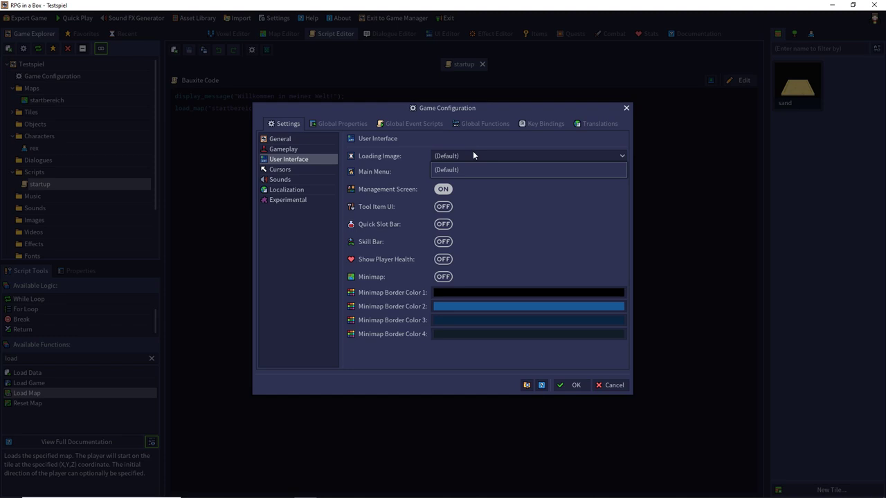
{"action": "left_click", "coordinate": [473, 155]}
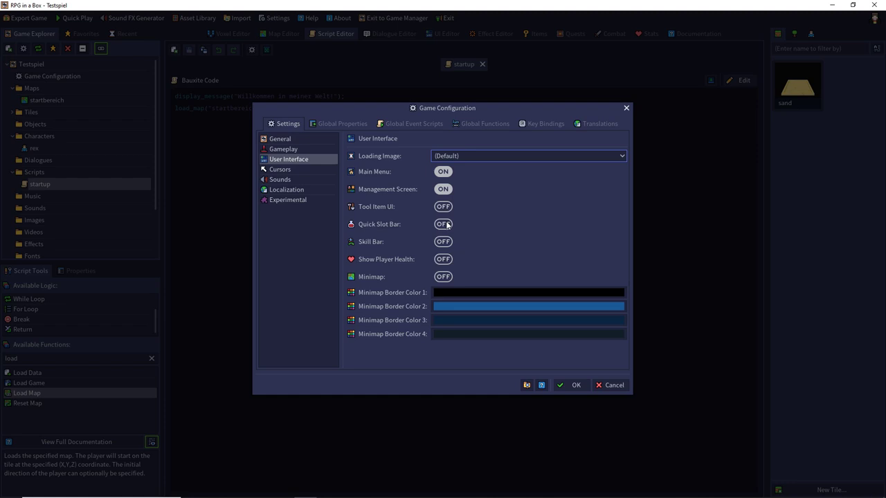
{"action": "left_click", "coordinate": [443, 259]}
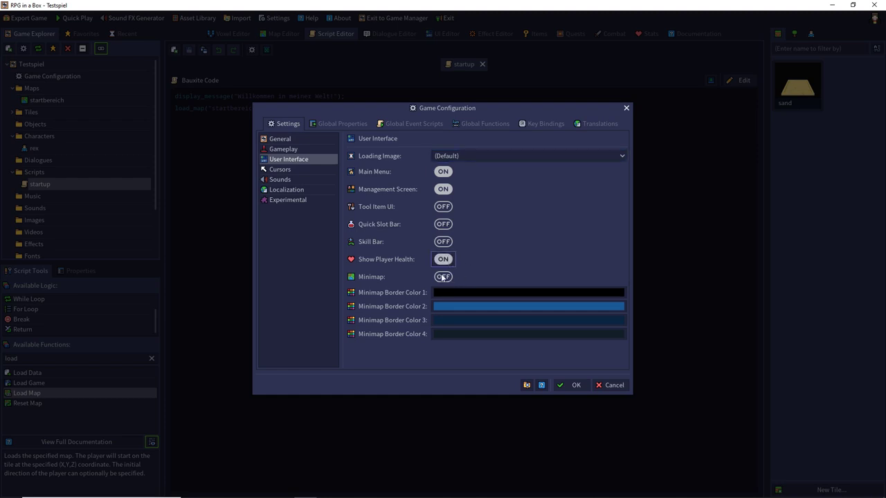
{"action": "left_click", "coordinate": [443, 206]}
{"action": "left_click", "coordinate": [443, 223]}
{"action": "left_click", "coordinate": [445, 242]}
{"action": "left_click", "coordinate": [449, 279]}
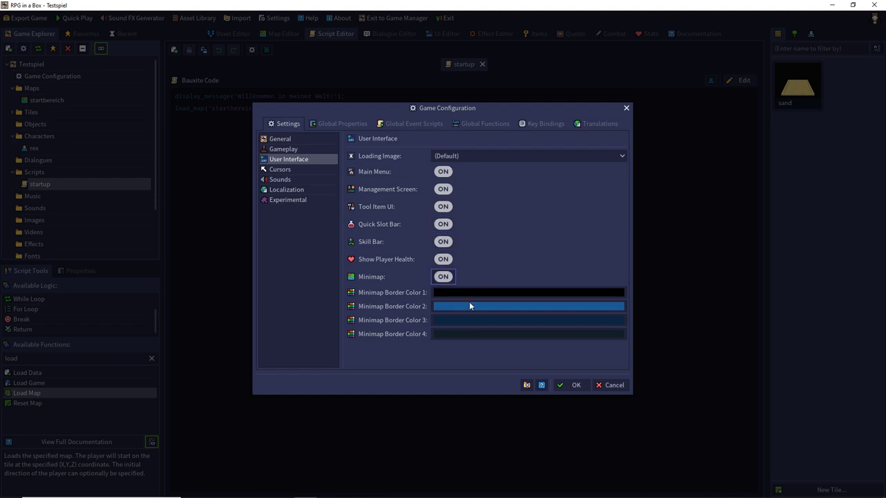
Under Localization, change Default Locale and Fallback Locale from en to de, then apply with OK
{"action": "left_click", "coordinate": [291, 171]}
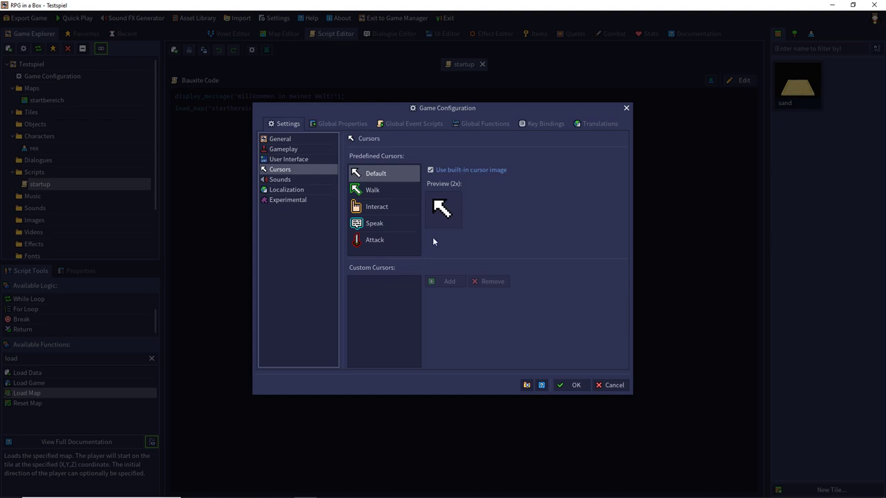
{"action": "left_click", "coordinate": [294, 179]}
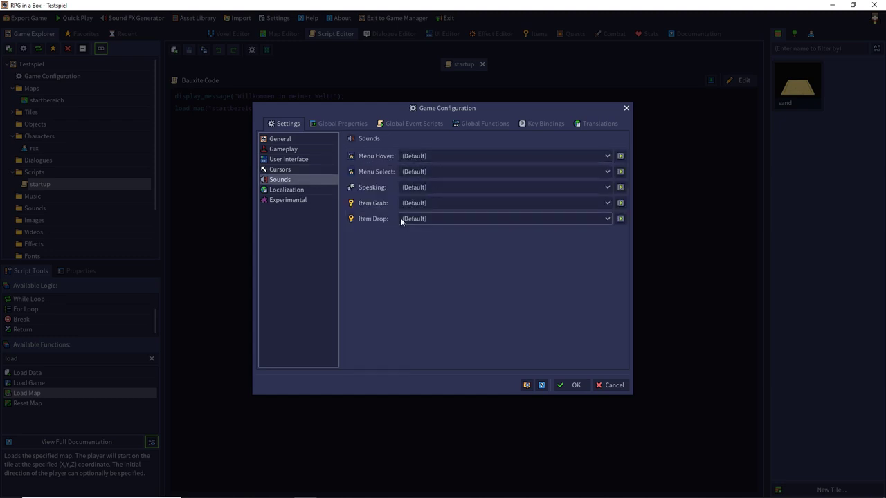
{"action": "left_click", "coordinate": [302, 190]}
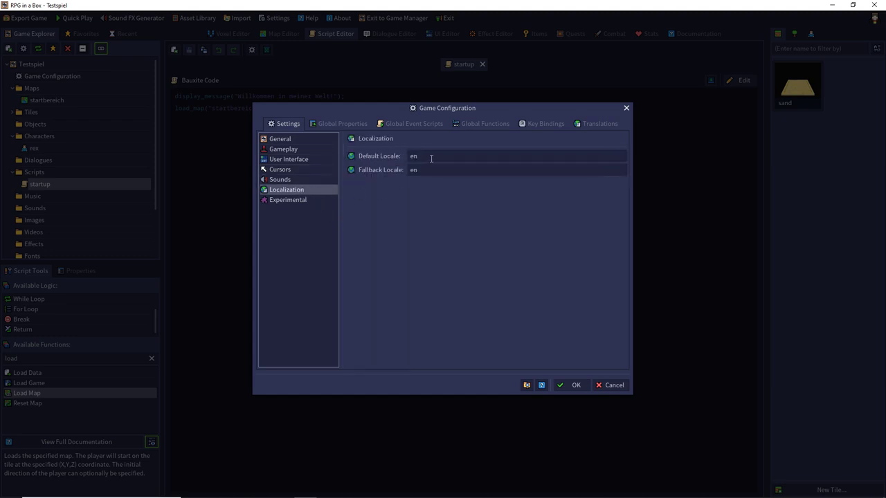
{"action": "left_click", "coordinate": [430, 158]}
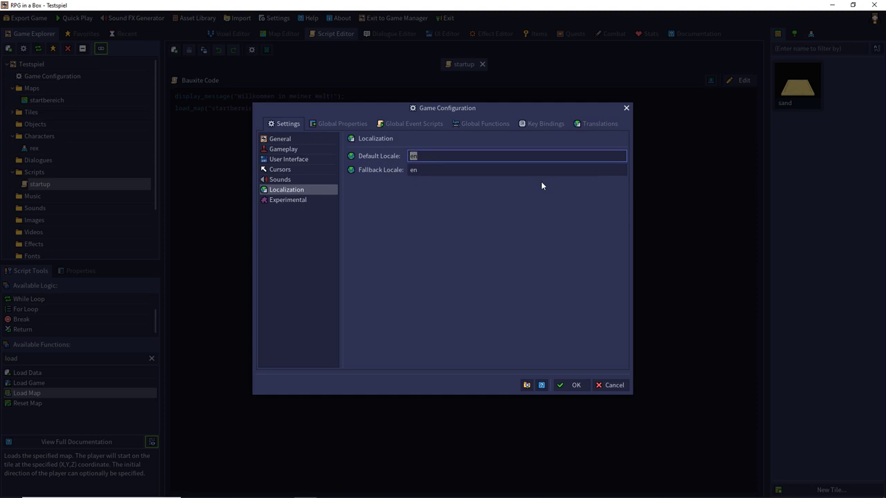
{"action": "type", "text": "de"}
{"action": "left_click", "coordinate": [421, 171]}
{"action": "type", "text": "de"}
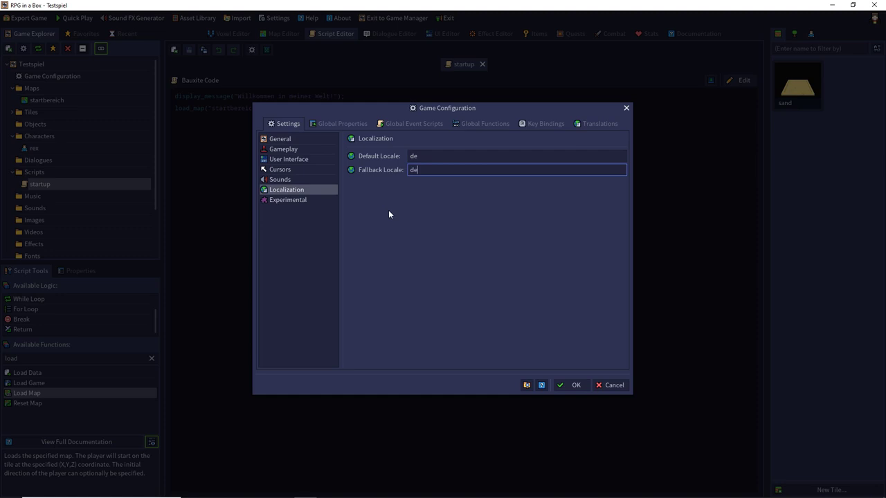
{"action": "left_click", "coordinate": [566, 385]}
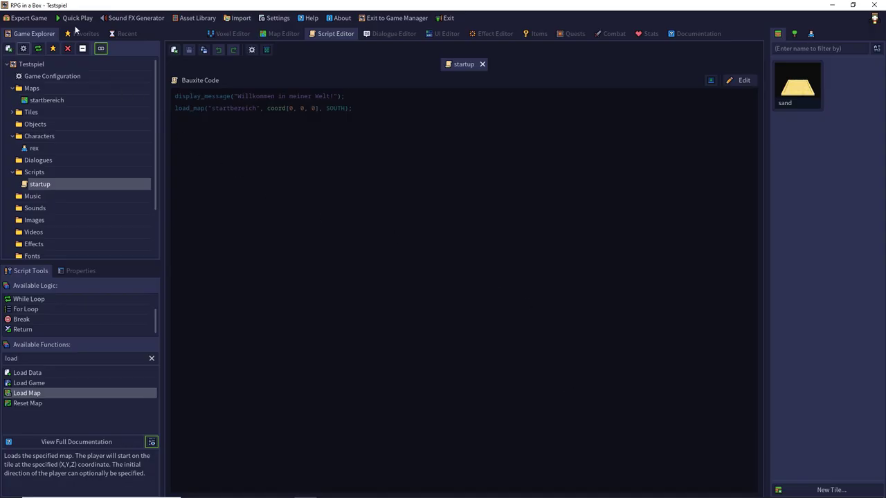
Playtest the game, walking the character right, up and left, then choose Verlassen to leave
{"action": "left_click", "coordinate": [73, 18]}
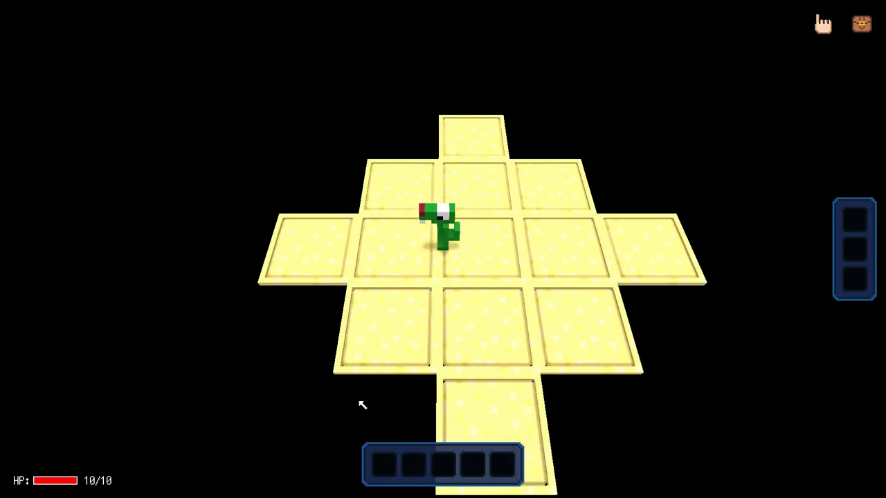
{"action": "key", "text": "Right"}
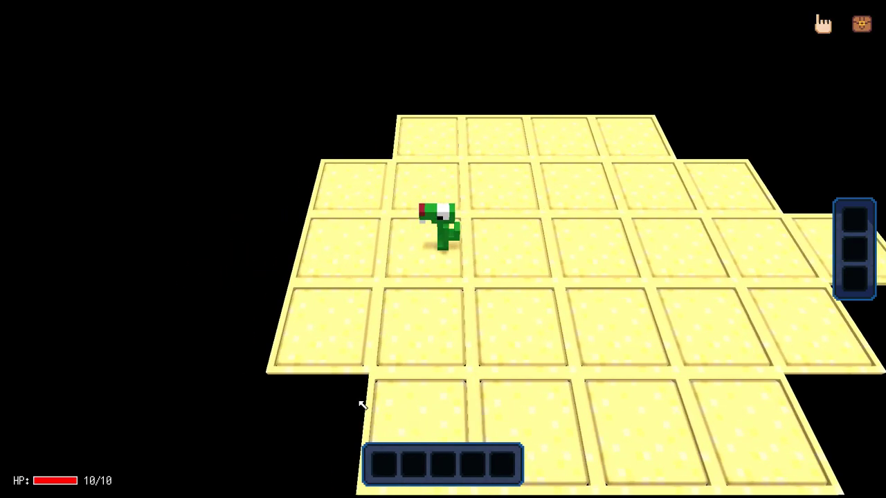
{"action": "key", "text": "Right"}
{"action": "key", "text": "Up"}
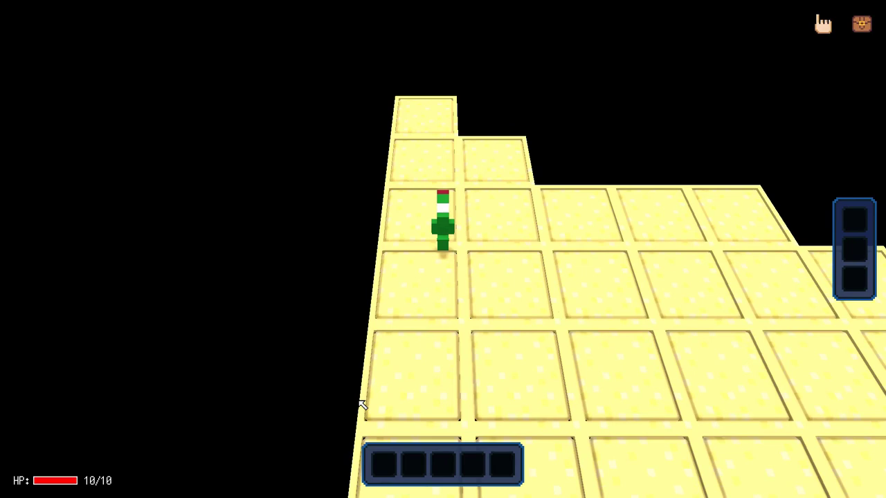
{"action": "key", "text": "Up"}
{"action": "key", "text": "Left"}
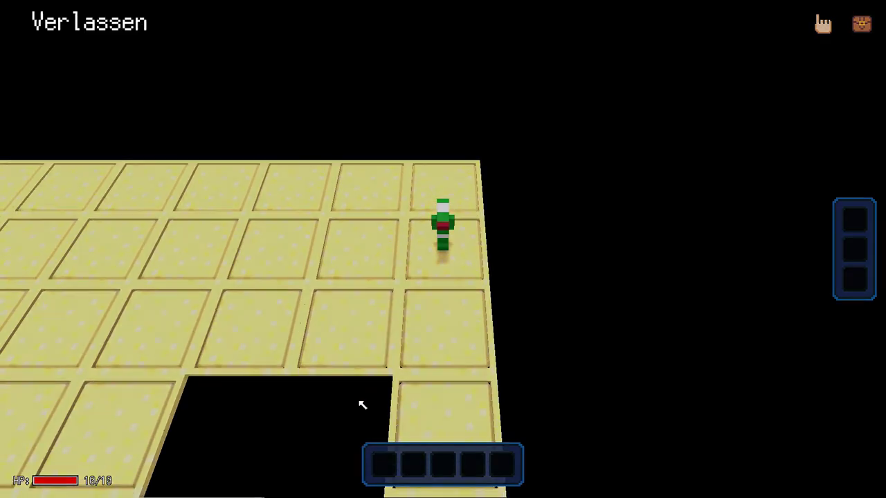
{"action": "left_click", "coordinate": [97, 170]}
Confirm leaving the playtest, then turn Fog of War Permanent ON under Gameplay > Mechanics and apply
{"action": "left_click", "coordinate": [374, 283]}
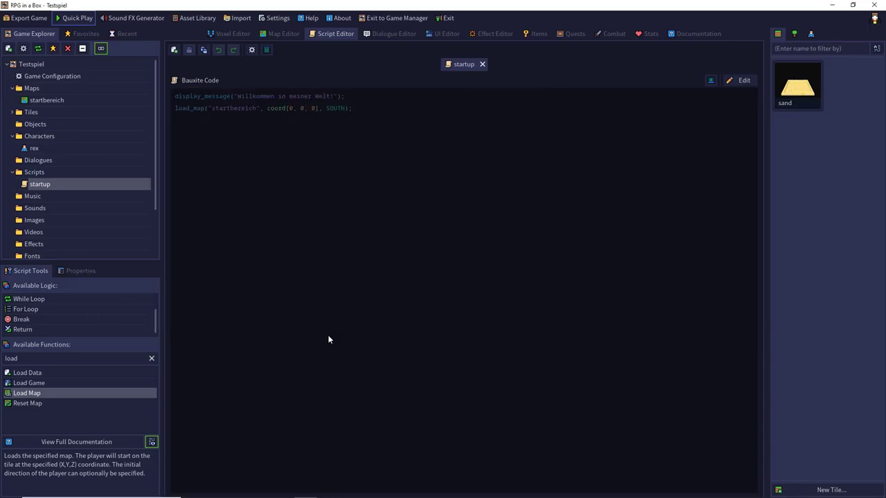
{"action": "left_click", "coordinate": [24, 48]}
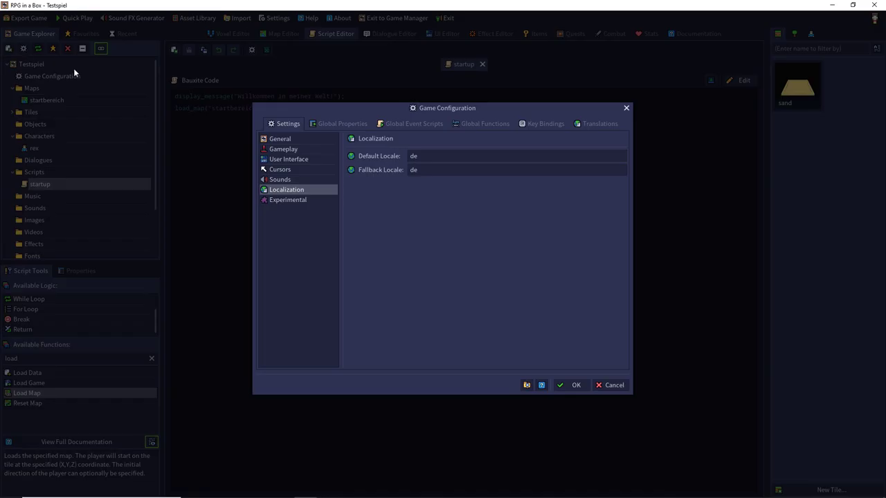
{"action": "left_click", "coordinate": [283, 149]}
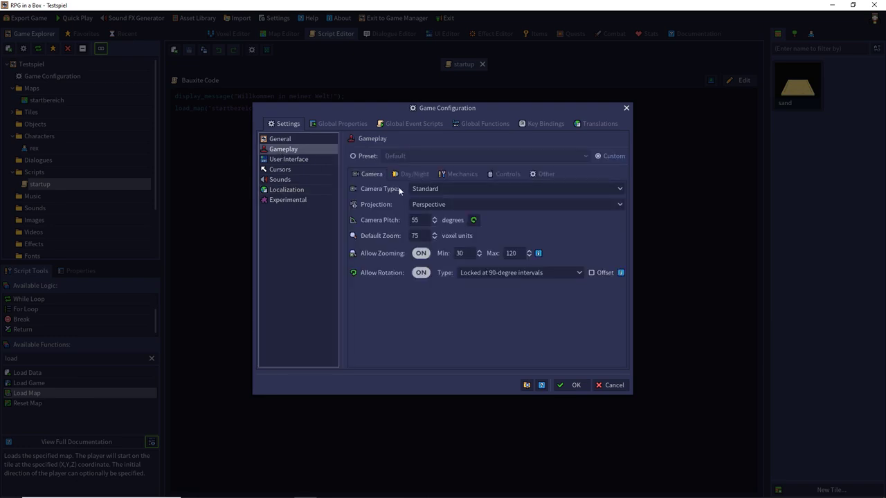
{"action": "left_click", "coordinate": [415, 173]}
{"action": "left_click", "coordinate": [451, 173]}
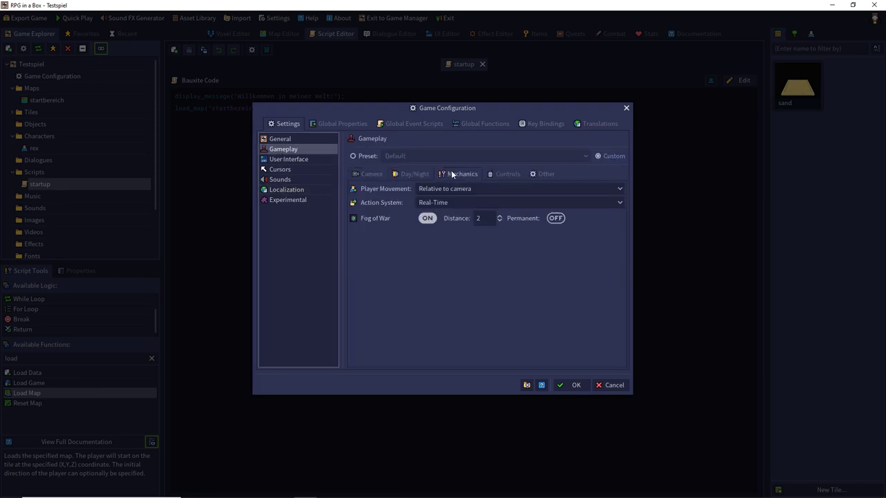
{"action": "left_click", "coordinate": [557, 218]}
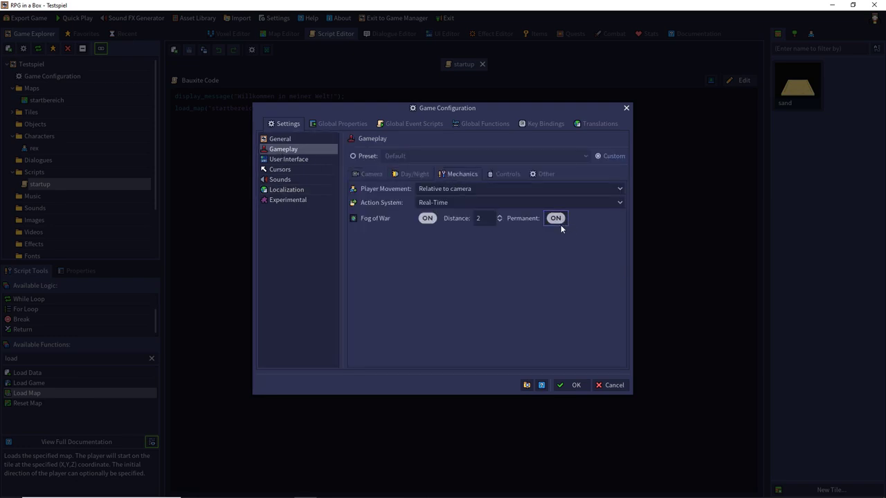
{"action": "left_click", "coordinate": [570, 386]}
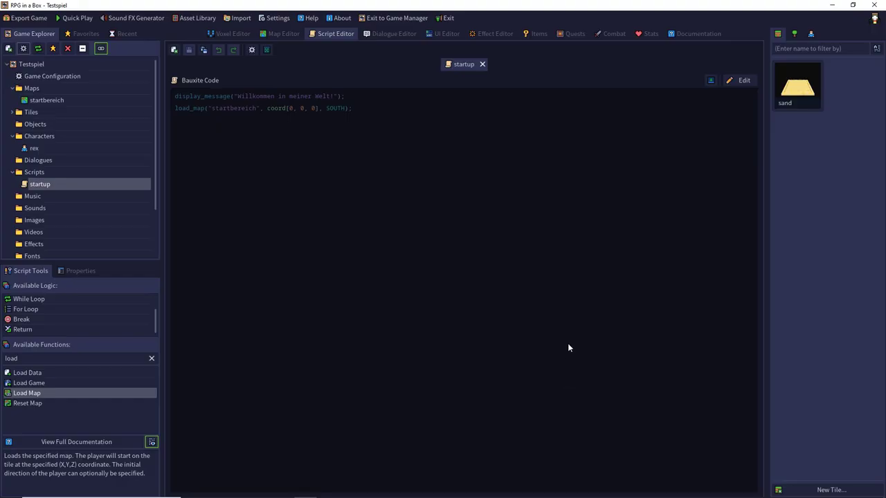
Erase sand tiles on the startbereich map to form a spiral corridor, then save the map
{"action": "left_click", "coordinate": [275, 35]}
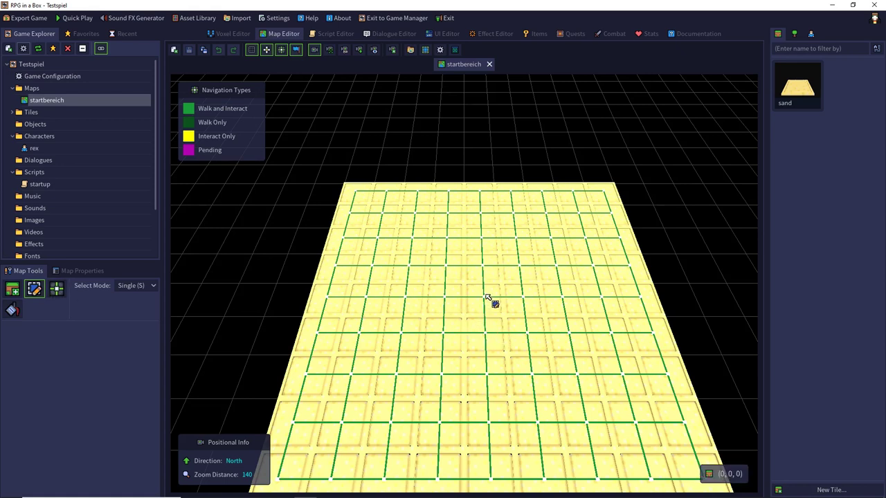
{"action": "mouse_move", "coordinate": [445, 277]}
{"action": "left_mouse_down"}
{"action": "mouse_move", "coordinate": [444, 338]}
{"action": "mouse_move", "coordinate": [527, 343]}
{"action": "left_mouse_up"}
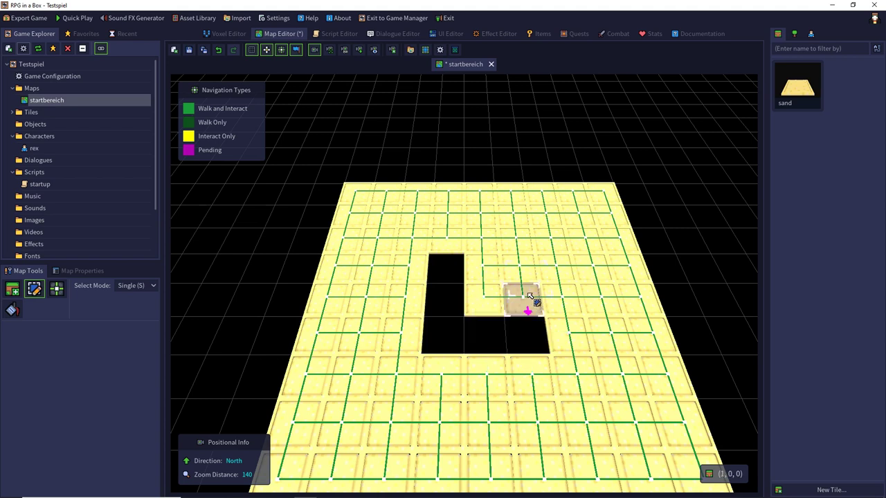
{"action": "left_click_drag", "start_coordinate": [529, 297], "coordinate": [520, 270]}
{"action": "left_click", "coordinate": [451, 241]}
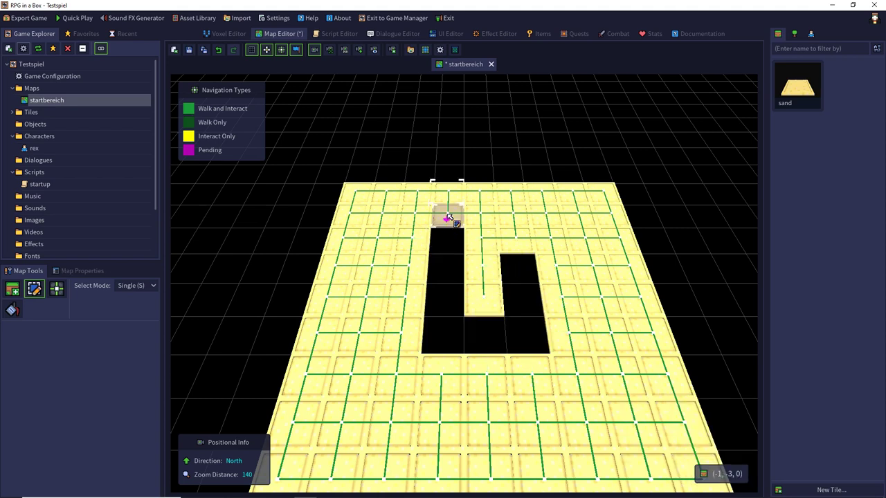
{"action": "mouse_move", "coordinate": [449, 219]}
{"action": "left_mouse_down"}
{"action": "mouse_move", "coordinate": [565, 220]}
{"action": "mouse_move", "coordinate": [585, 254]}
{"action": "mouse_move", "coordinate": [619, 421]}
{"action": "left_mouse_up"}
{"action": "left_click_drag", "start_coordinate": [525, 425], "coordinate": [369, 431]}
{"action": "left_click_drag", "start_coordinate": [358, 394], "coordinate": [395, 183]}
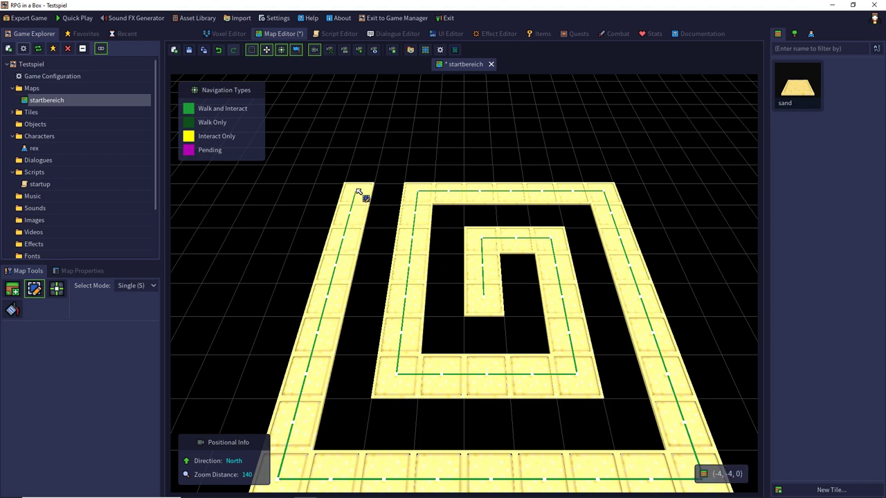
{"action": "left_click", "coordinate": [187, 51]}
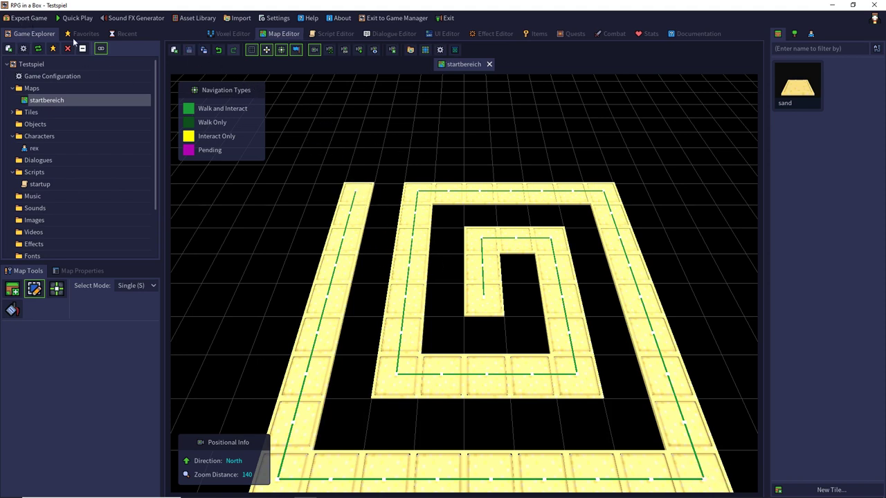
Set fog-of-war distance to 1, then playtest by walking one tile forward and quit via Verlassen > Ja
{"action": "left_click", "coordinate": [23, 48]}
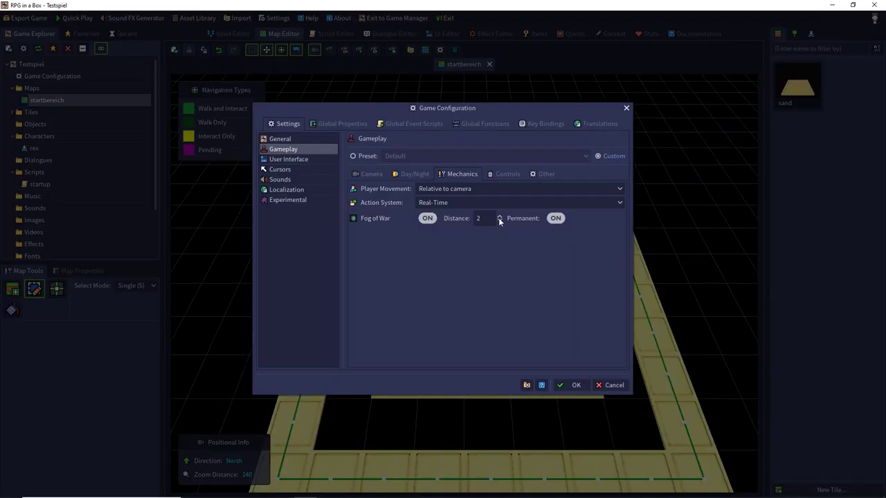
{"action": "left_click", "coordinate": [561, 385]}
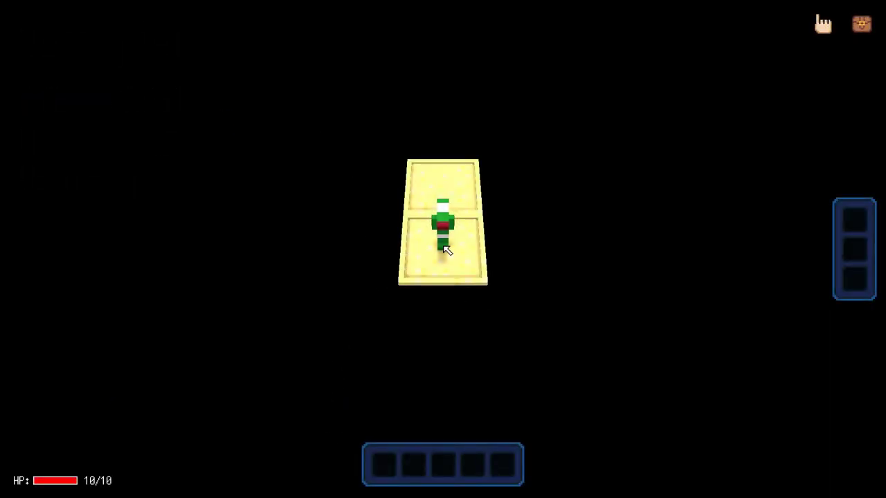
{"action": "key", "text": "Up"}
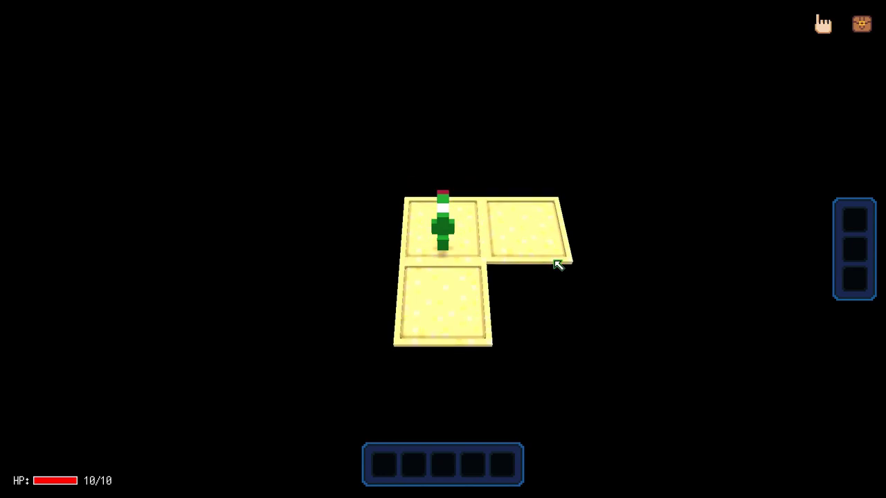
{"action": "key", "text": "Escape"}
{"action": "left_click", "coordinate": [118, 173]}
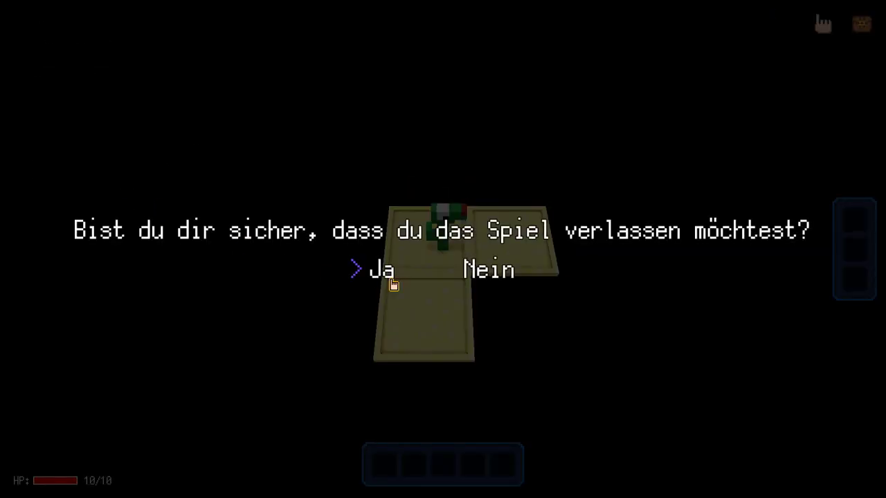
{"action": "left_click", "coordinate": [393, 285]}
Turn off Free Movement in the Experimental settings of Game Configuration
{"action": "double_click", "coordinate": [52, 76]}
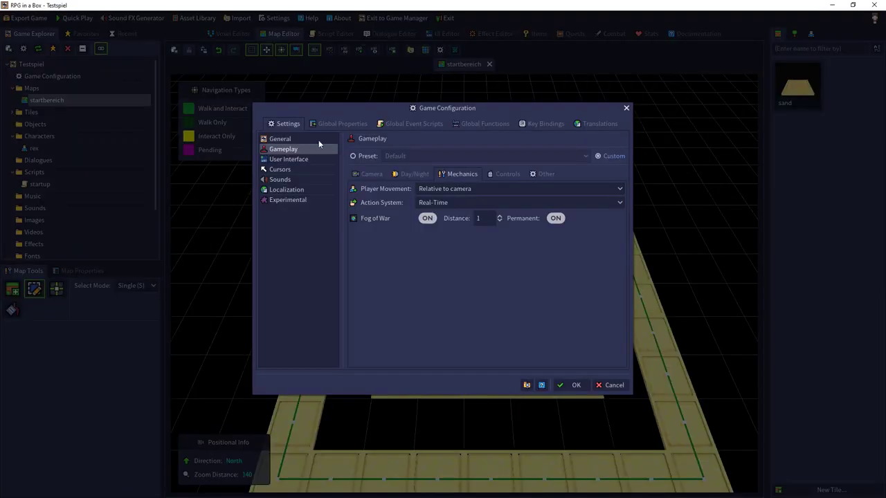
{"action": "left_click", "coordinate": [287, 201]}
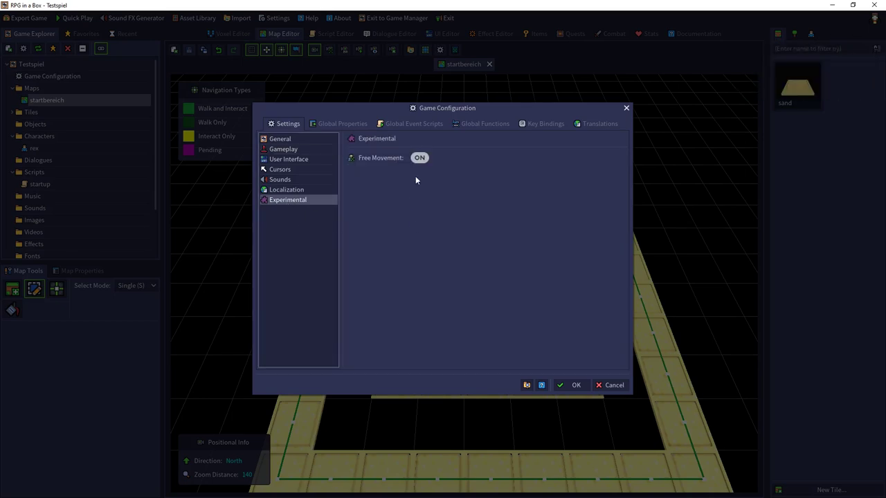
{"action": "left_click", "coordinate": [420, 158]}
{"action": "left_click", "coordinate": [573, 389]}
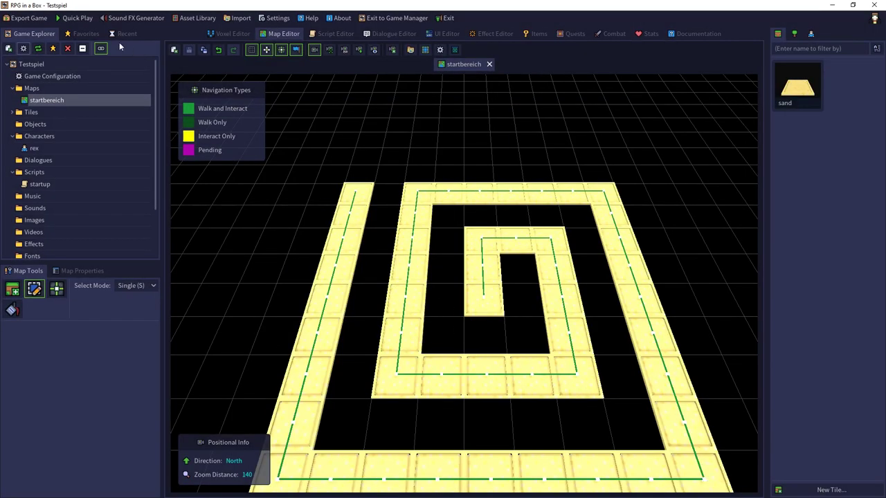
Start a Quick Play test with Neues Spiel and dismiss the welcome message
{"action": "left_click", "coordinate": [78, 18]}
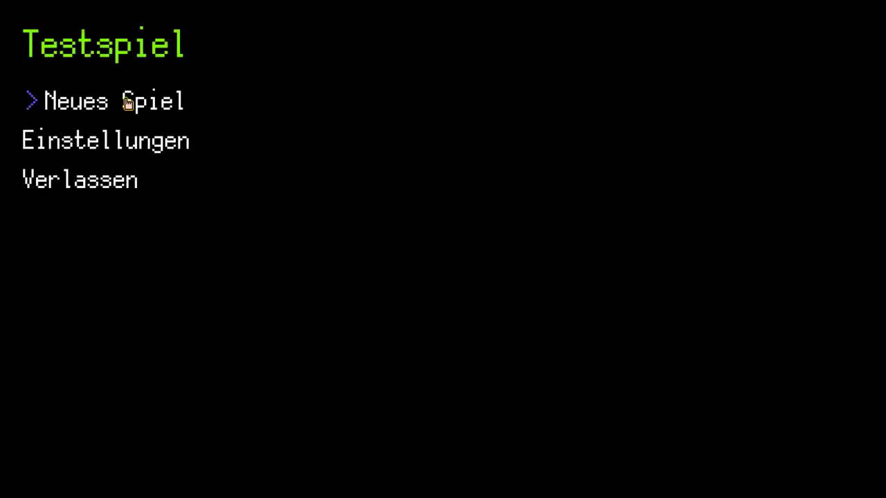
{"action": "left_click", "coordinate": [128, 103]}
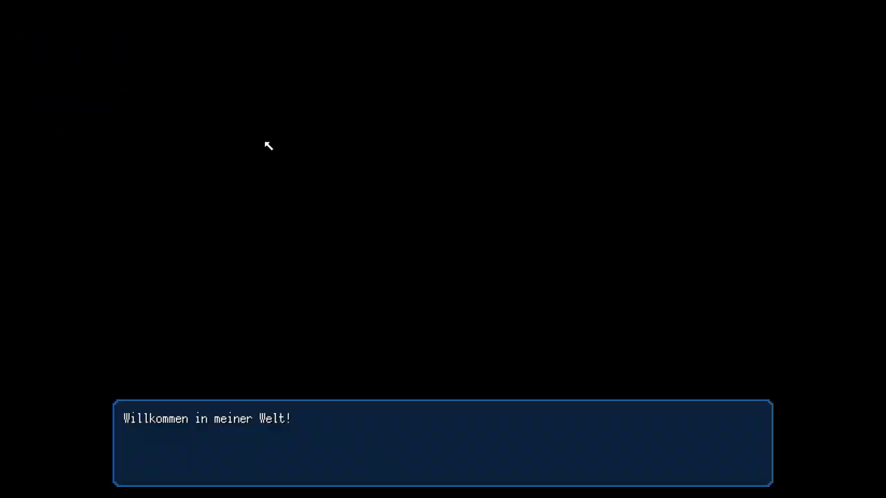
{"action": "left_click", "coordinate": [343, 357]}
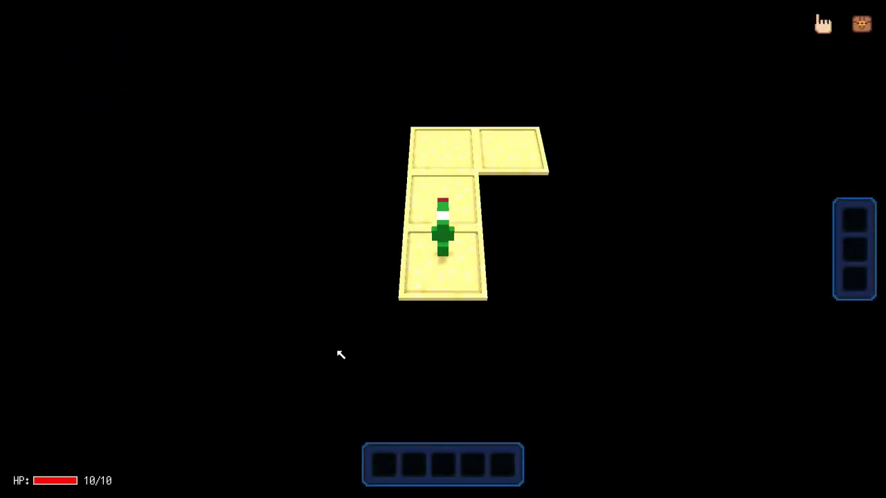
Walk the character up, right and down through the spiral, then quit back to the Map Editor
{"action": "key", "text": "w"}
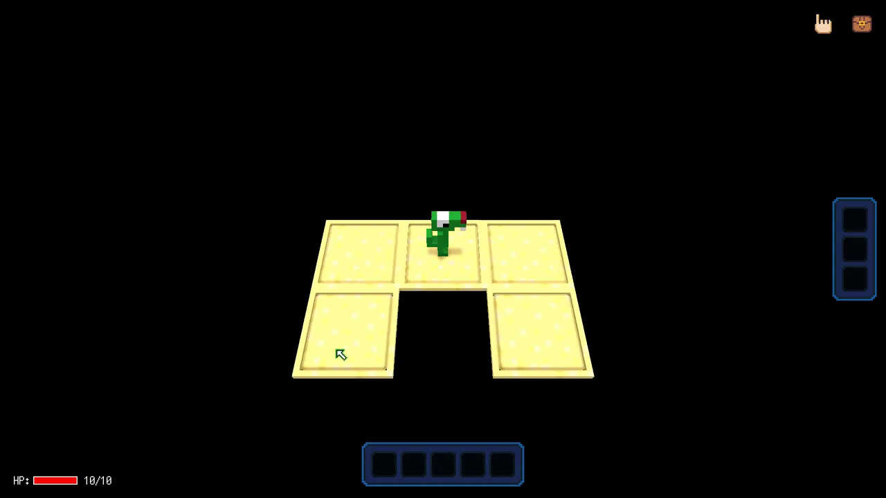
{"action": "key", "text": "w"}
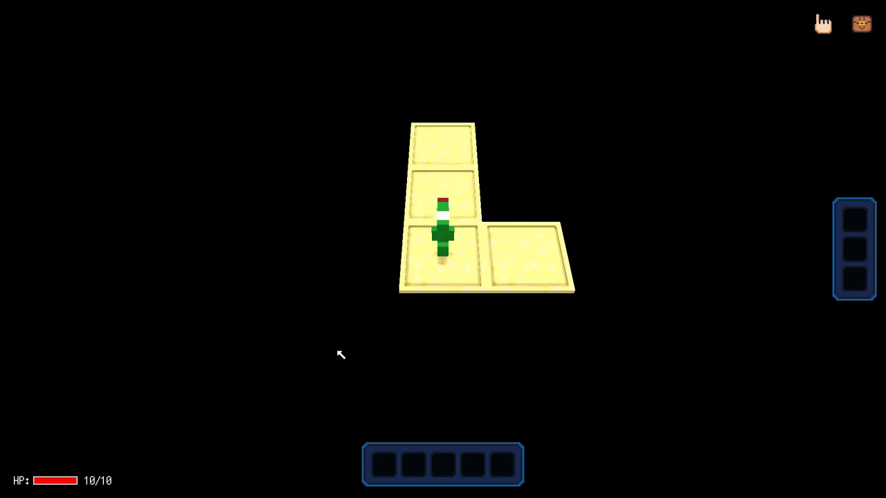
{"action": "key", "text": "w"}
{"action": "key", "text": "w"}
{"action": "key", "text": "w"}
{"action": "key", "text": "w"}
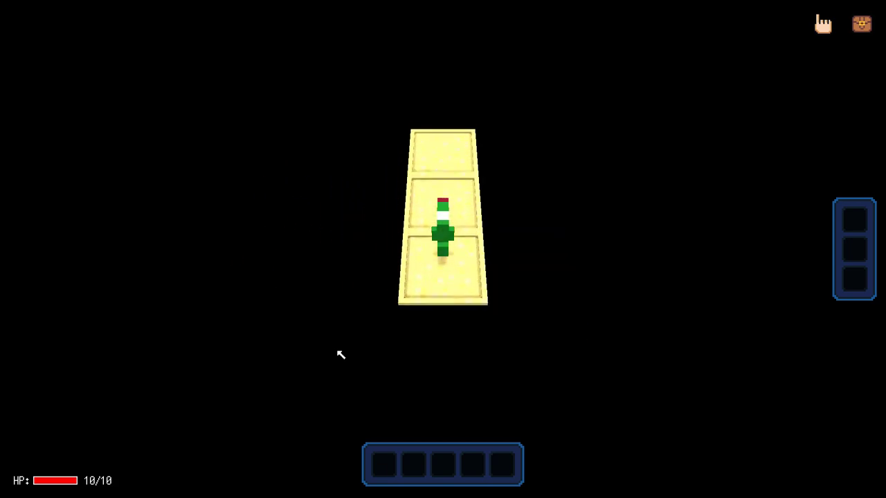
{"action": "key", "text": "w"}
{"action": "key", "text": "d"}
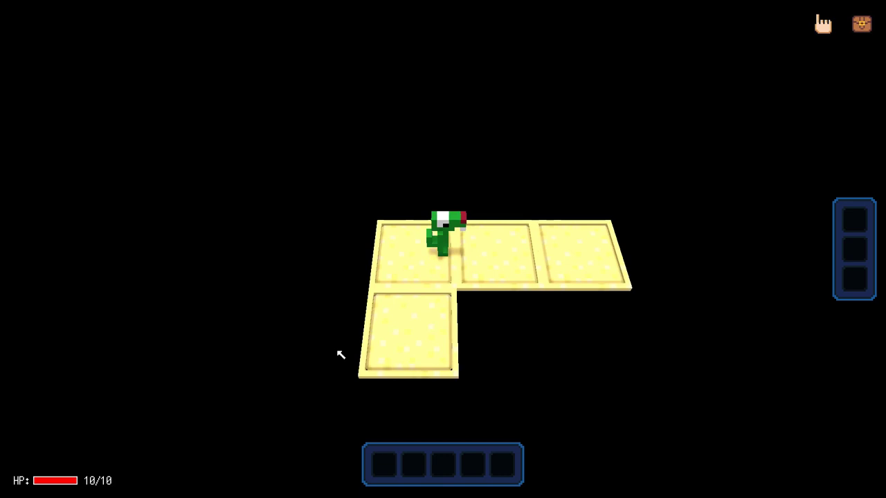
{"action": "key", "text": "d"}
{"action": "key", "text": "d"}
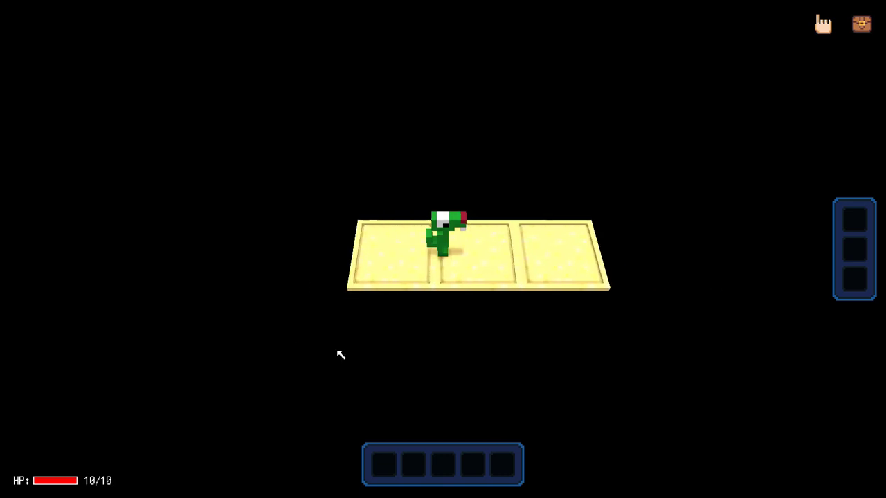
{"action": "key", "text": "d"}
{"action": "key", "text": "s"}
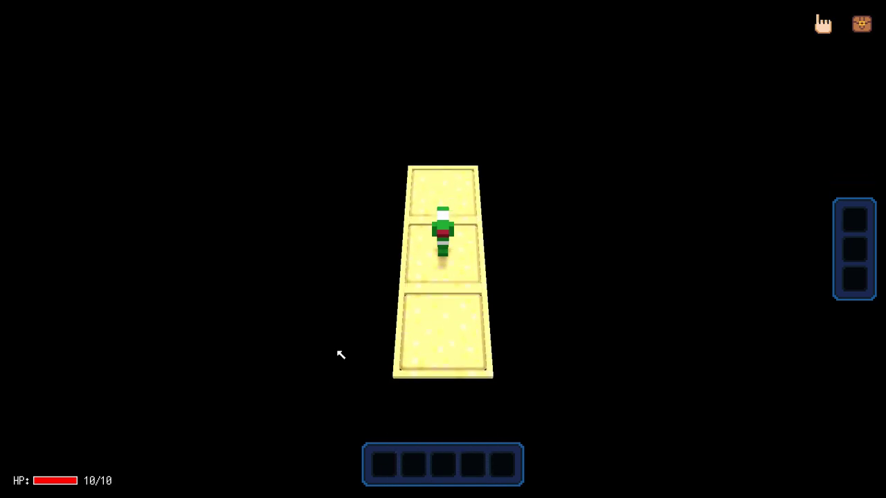
{"action": "key", "text": "Escape"}
{"action": "left_click", "coordinate": [117, 173]}
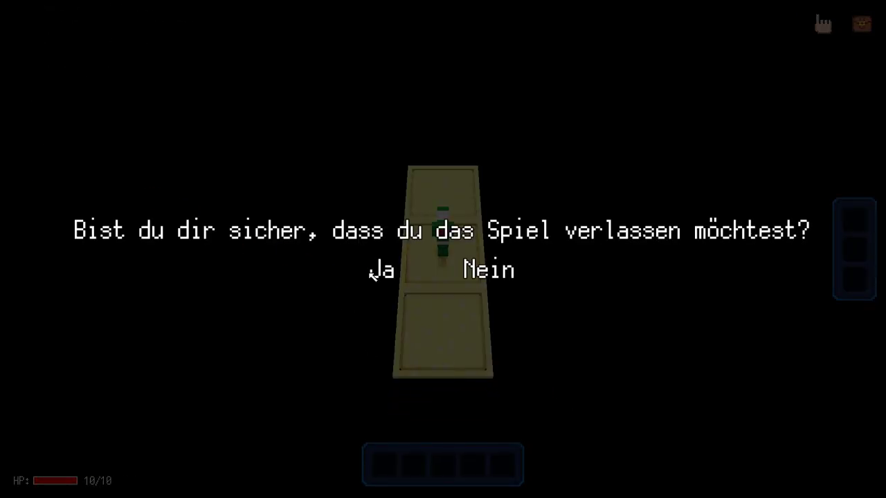
{"action": "left_click", "coordinate": [375, 271]}
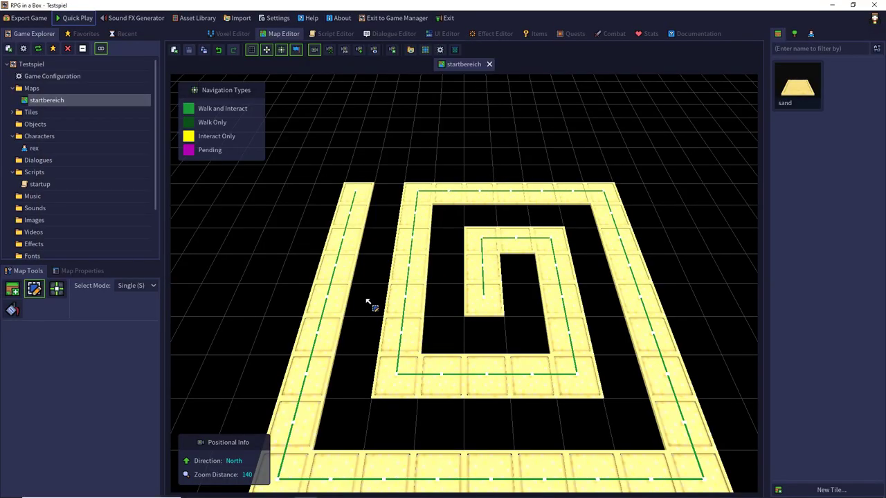